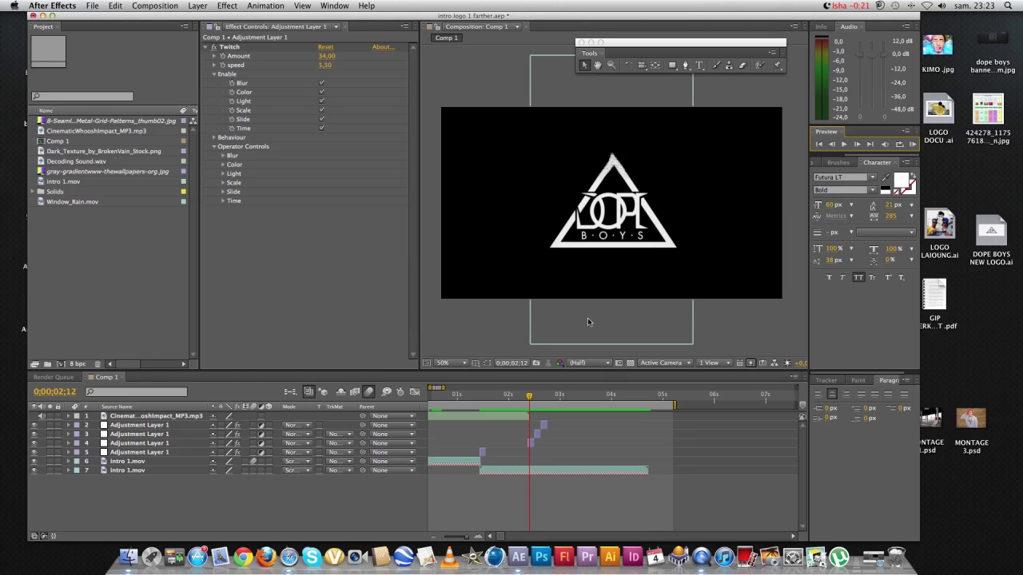
pyautogui.moveTo(529, 395)
pyautogui.mouseDown()
pyautogui.moveTo(649, 406)
pyautogui.moveTo(640, 397)
pyautogui.moveTo(527, 399)
pyautogui.mouseUp()
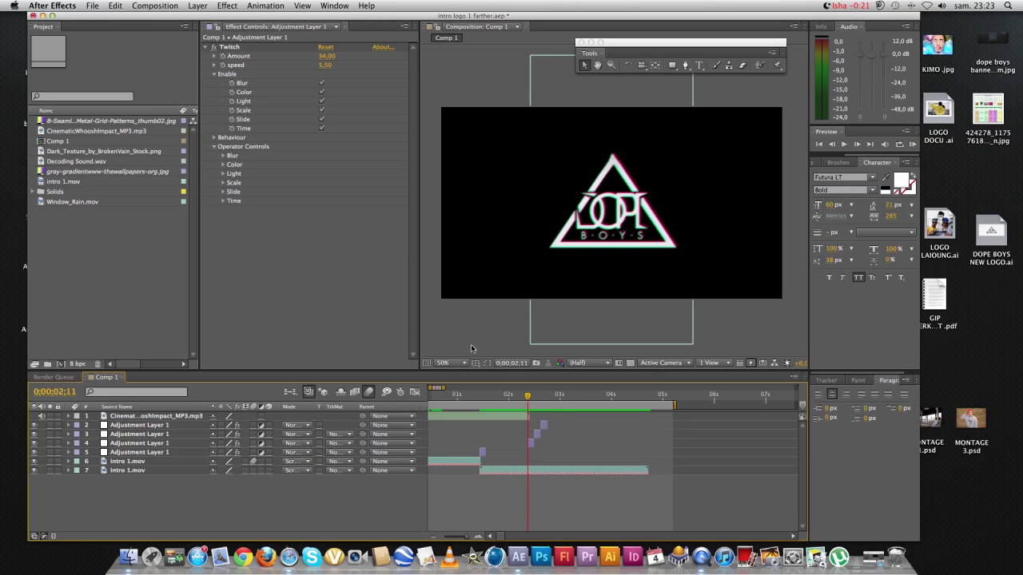
pyautogui.click(427, 268)
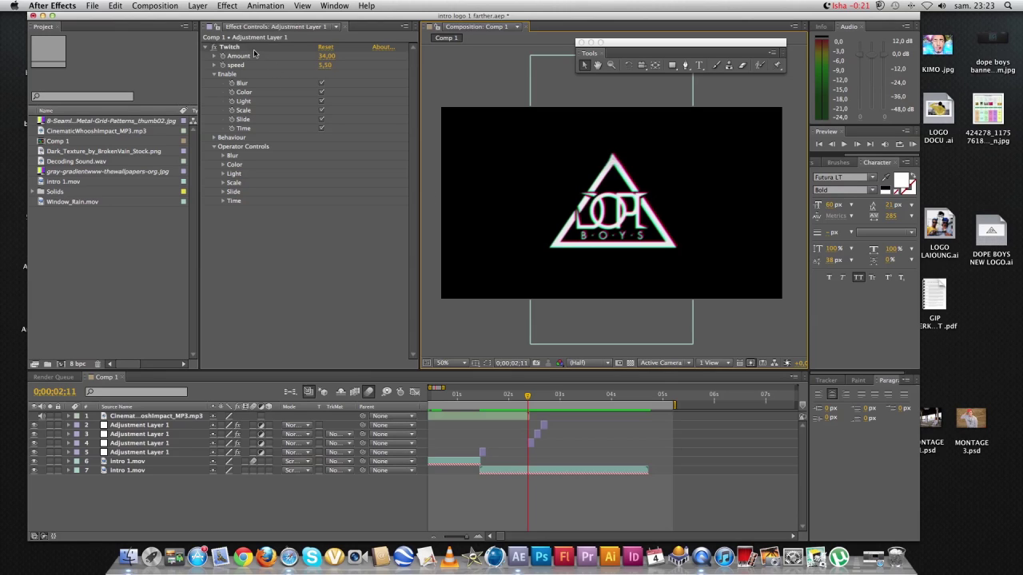
# Step: Create a new 1280 x 720 composition named Comp 2 with the HDV/HDTV 720 29,97 preset
pyautogui.click(154, 5)
pyautogui.click(164, 17)
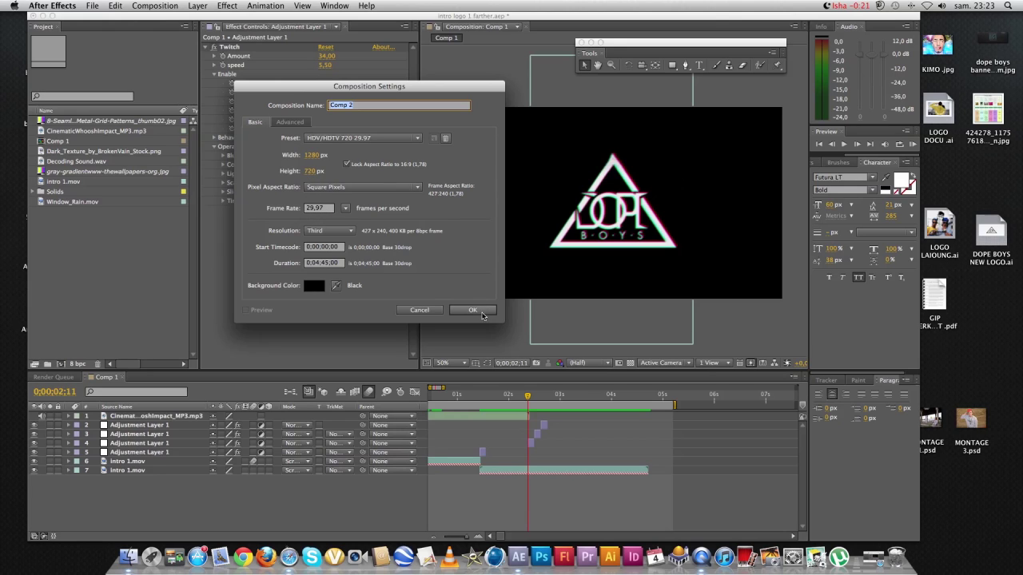
pyautogui.click(473, 310)
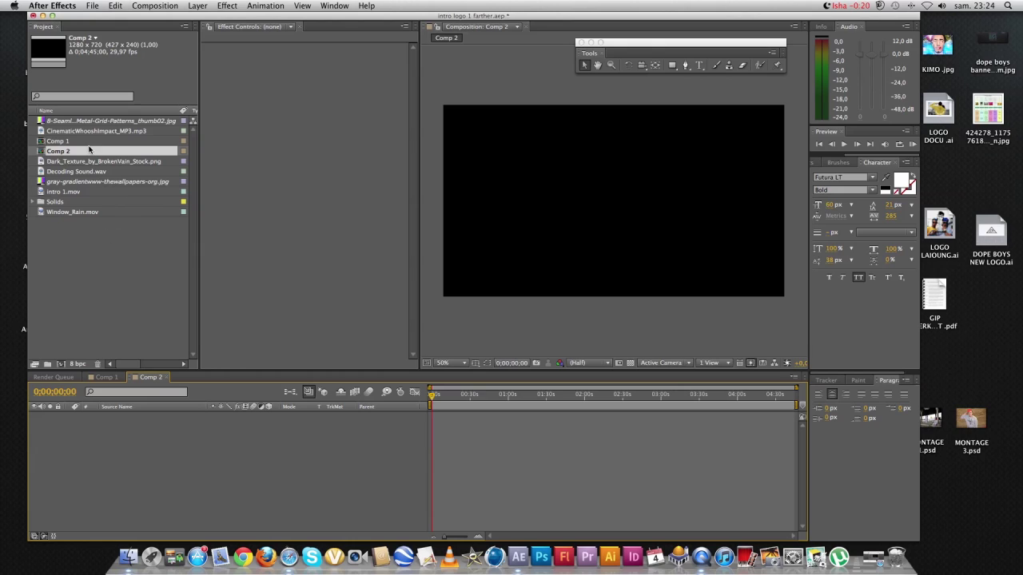
# Step: Add a text layer reading DOPEBOYSTUTO in Comp 2
pyautogui.click(700, 65)
pyautogui.click(521, 189)
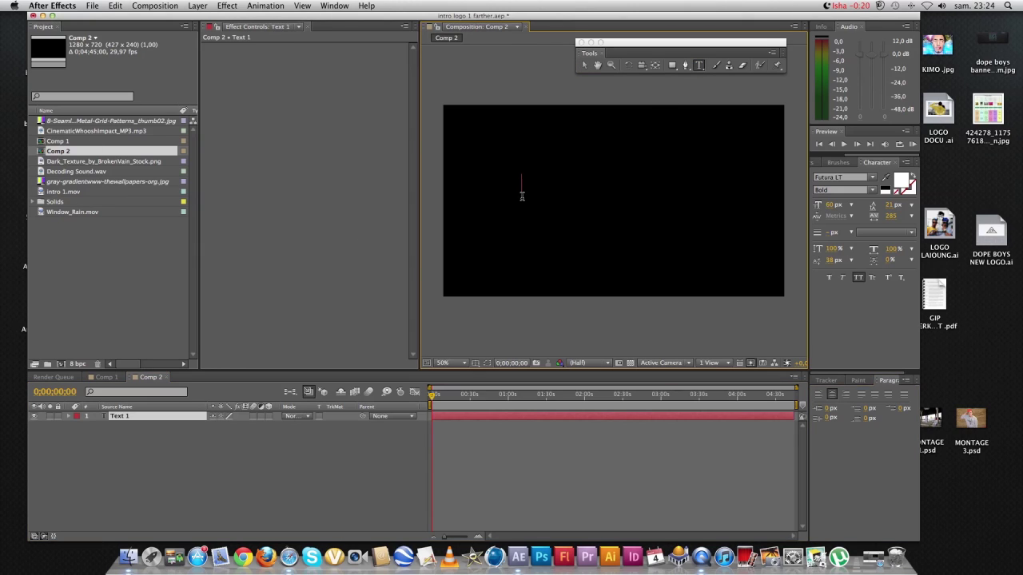
pyautogui.write('DOPEBOYSTUTO')
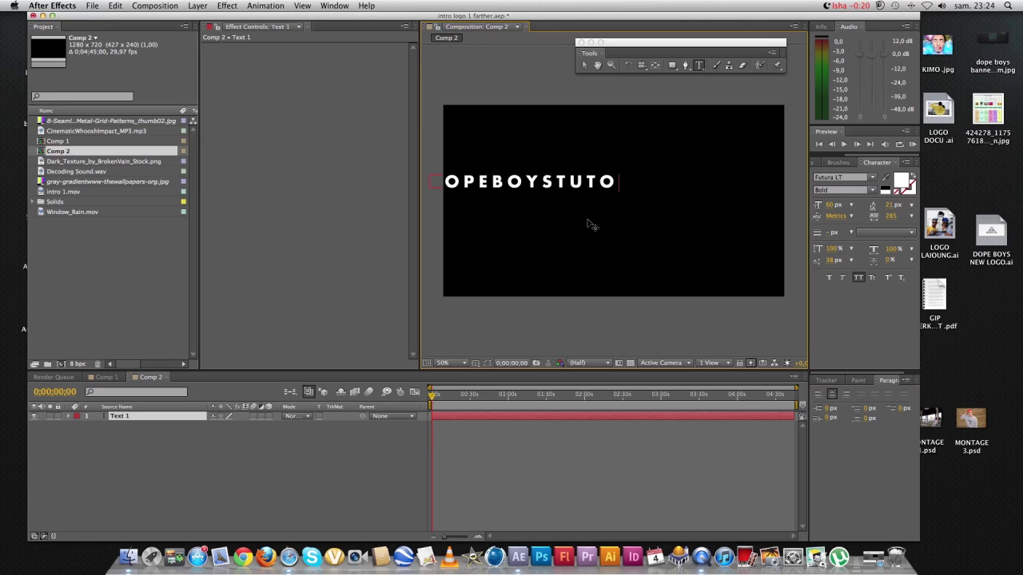
pyautogui.click(583, 66)
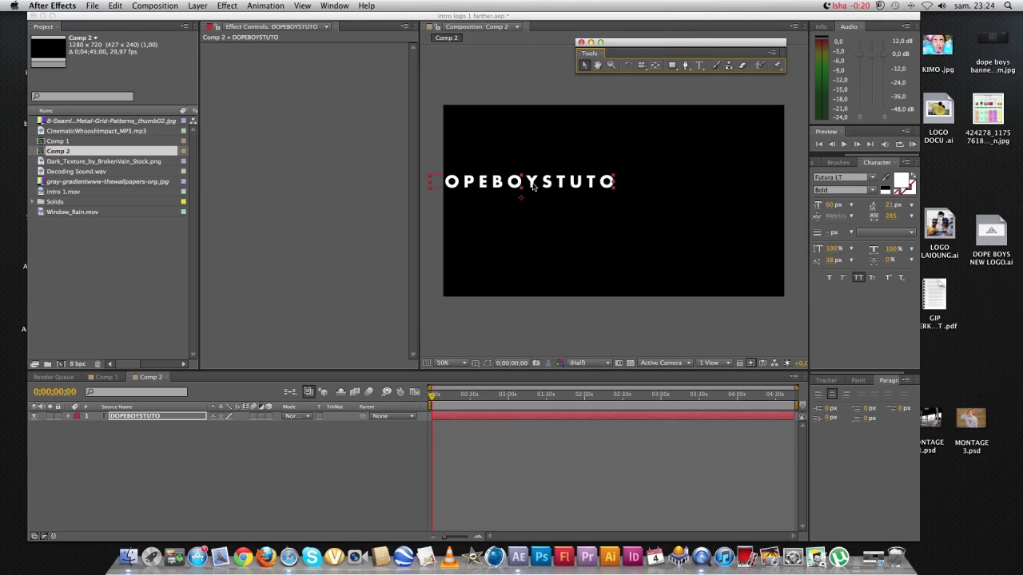
# Step: Center the DOPEBOYSTUTO text in the frame and enlarge it to span about three quarters of the width
pyautogui.moveTo(533, 185); pyautogui.dragTo(625, 200)
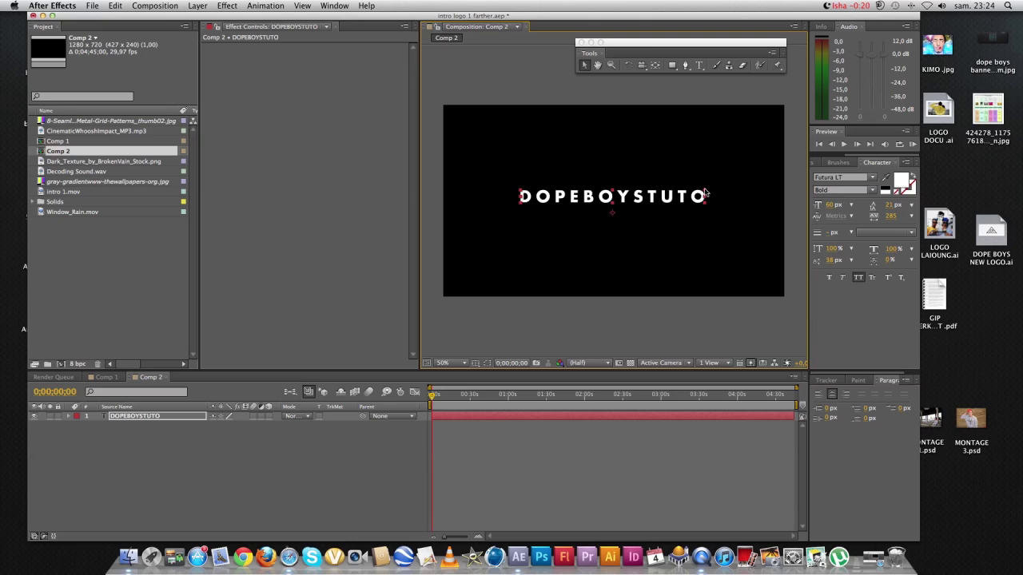
pyautogui.moveTo(705, 190); pyautogui.dragTo(735, 198)
pyautogui.click(741, 174)
pyautogui.click(608, 91)
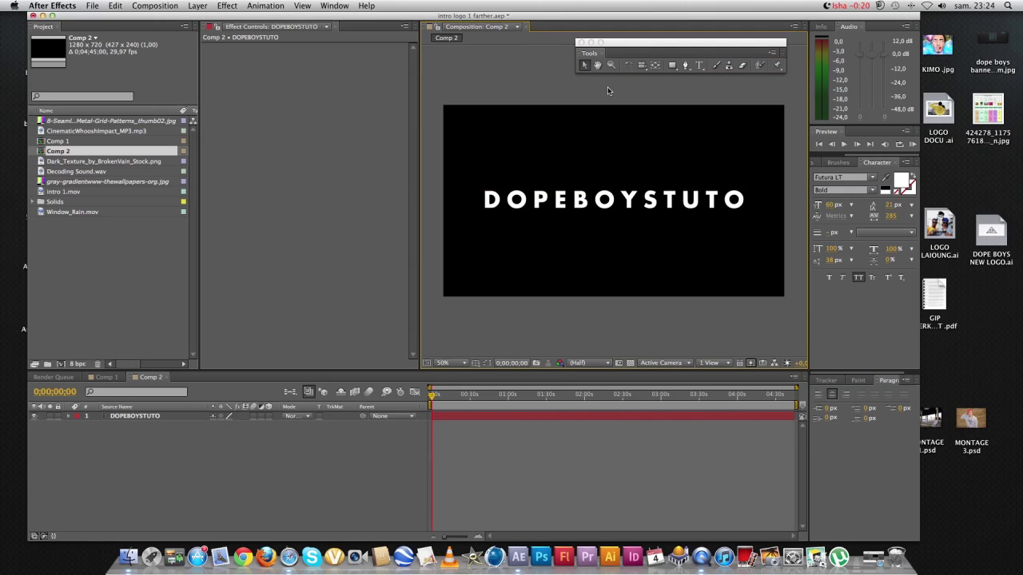
# Step: Create another 1280 x 720 composition named Comp 3 with the HDV/HDTV 720 29,97 preset
pyautogui.click(158, 5)
pyautogui.click(168, 18)
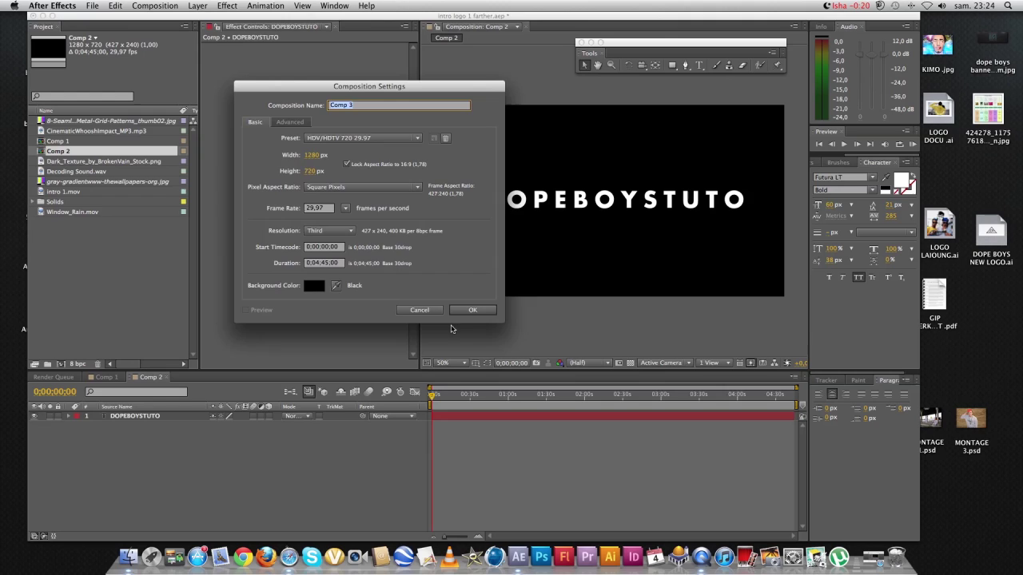
pyautogui.click(470, 310)
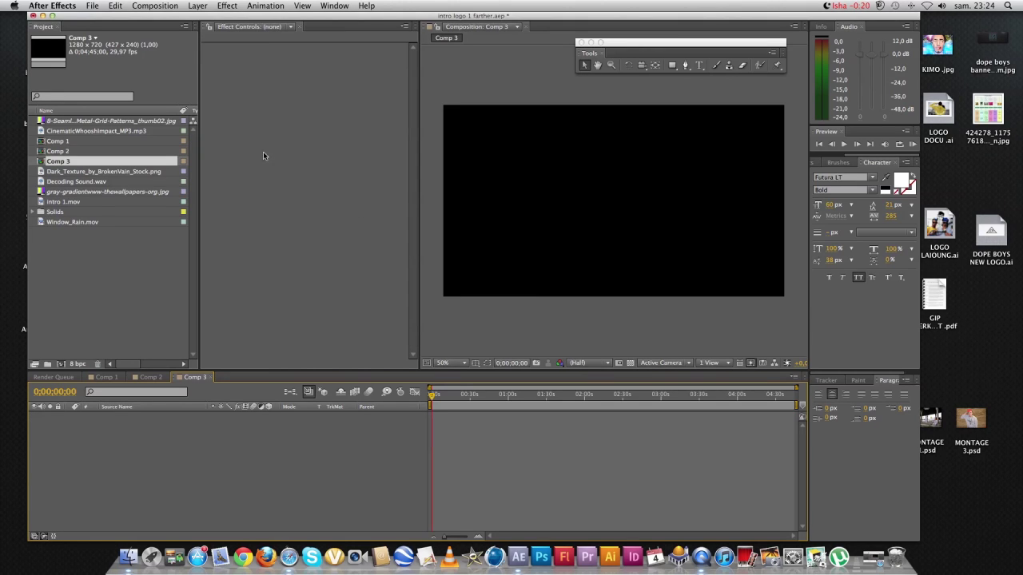
# Step: Add a black 1280 x 720 solid to Comp 3 and apply the Trapcode Form effect to it
pyautogui.click(196, 7)
pyautogui.moveTo(210, 17)
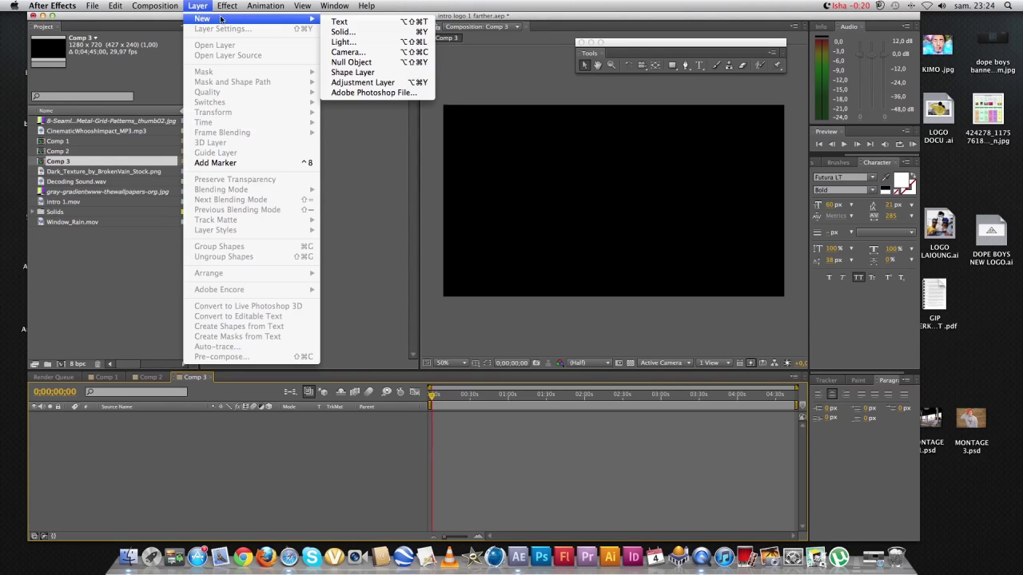
pyautogui.click(347, 36)
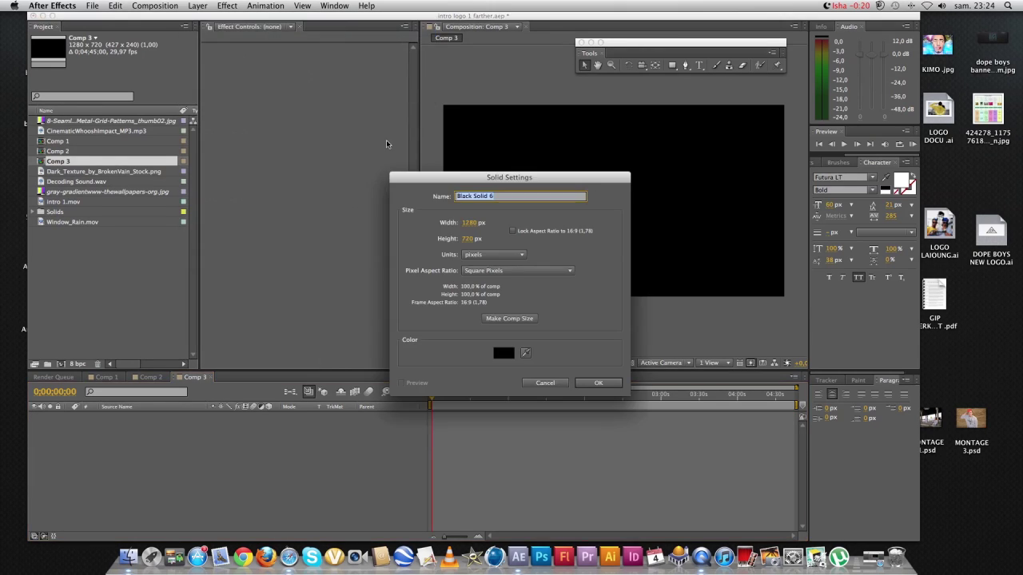
pyautogui.click(607, 393)
pyautogui.click(227, 6)
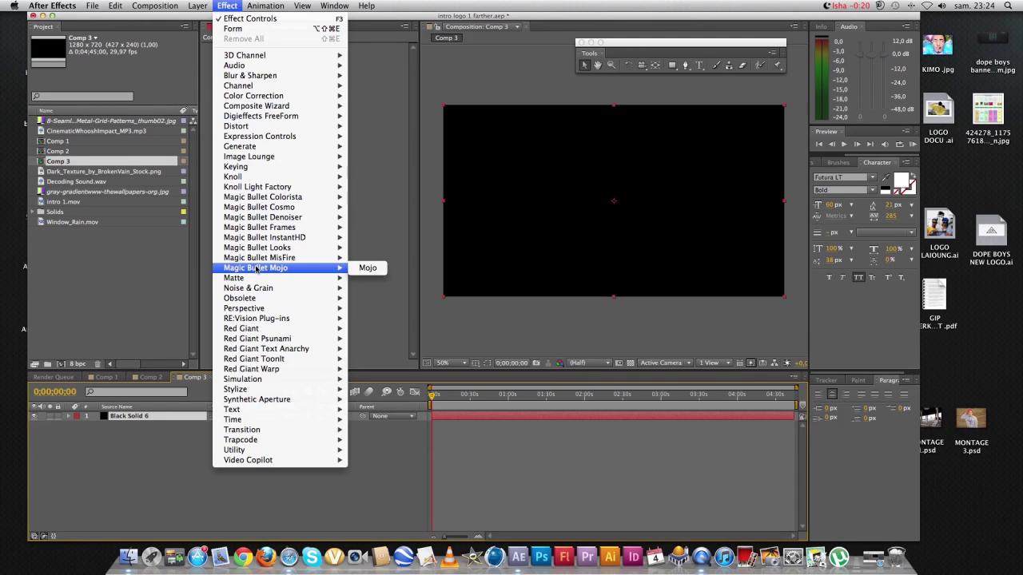
pyautogui.moveTo(271, 441)
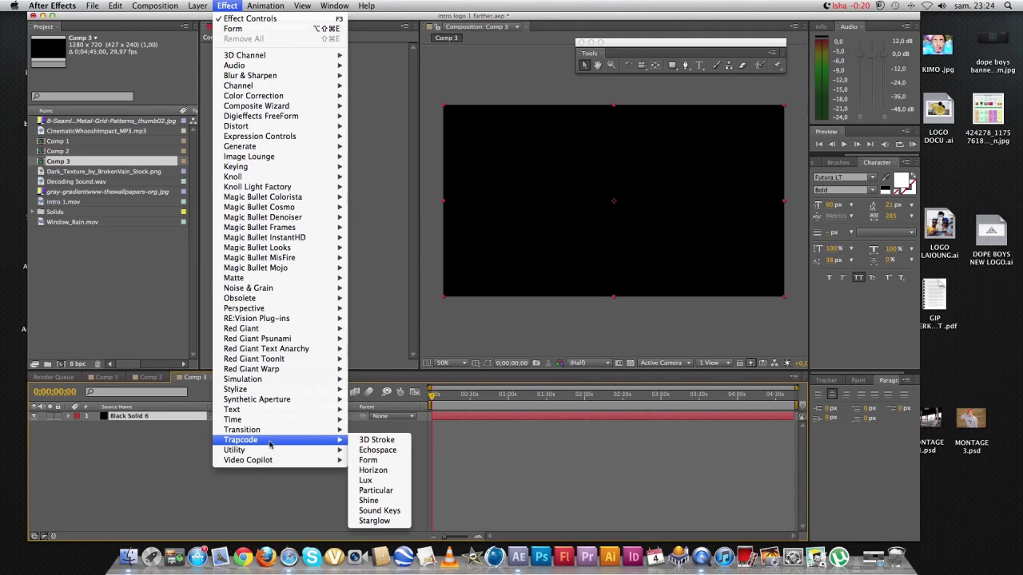
pyautogui.click(368, 460)
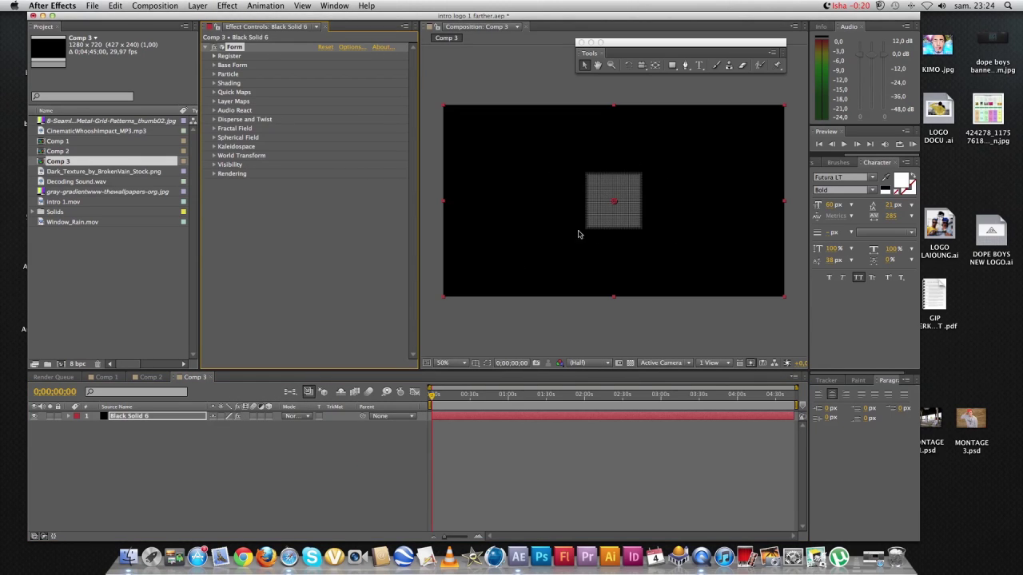
# Step: Set the Form effect's base form size to 1280 in X, 720 in Y and 1 in Z
pyautogui.click(214, 64)
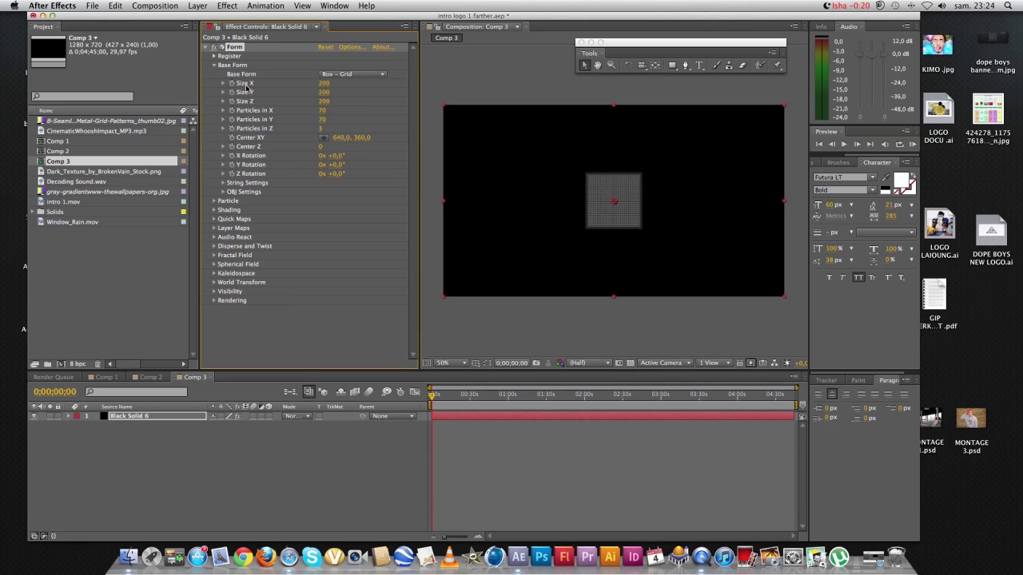
pyautogui.click(328, 83)
pyautogui.write('1280')
pyautogui.press('Tab')
pyautogui.write('7')
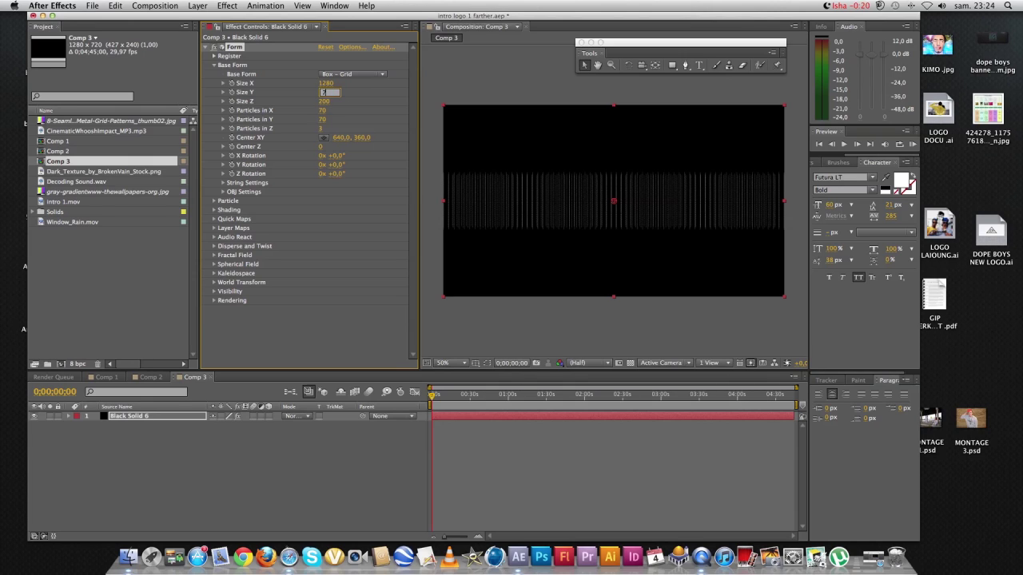
pyautogui.write('20')
pyautogui.press('Tab')
pyautogui.write('1')
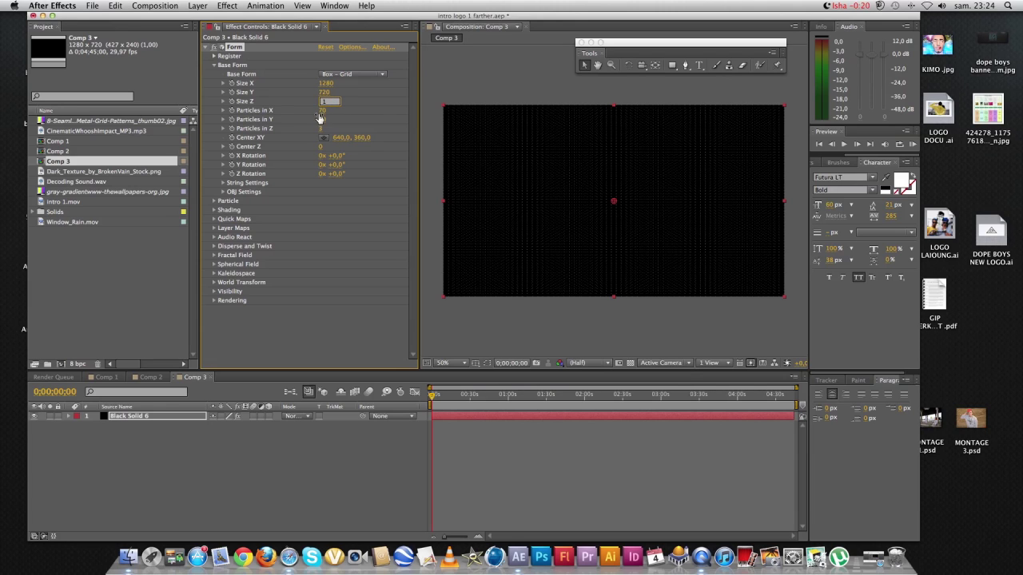
pyautogui.press('Tab')
# Step: Set the base form's particle counts to 1280 in X, 720 in Y and 1 in Z
pyautogui.write('1280')
pyautogui.press('Tab')
pyautogui.write('720')
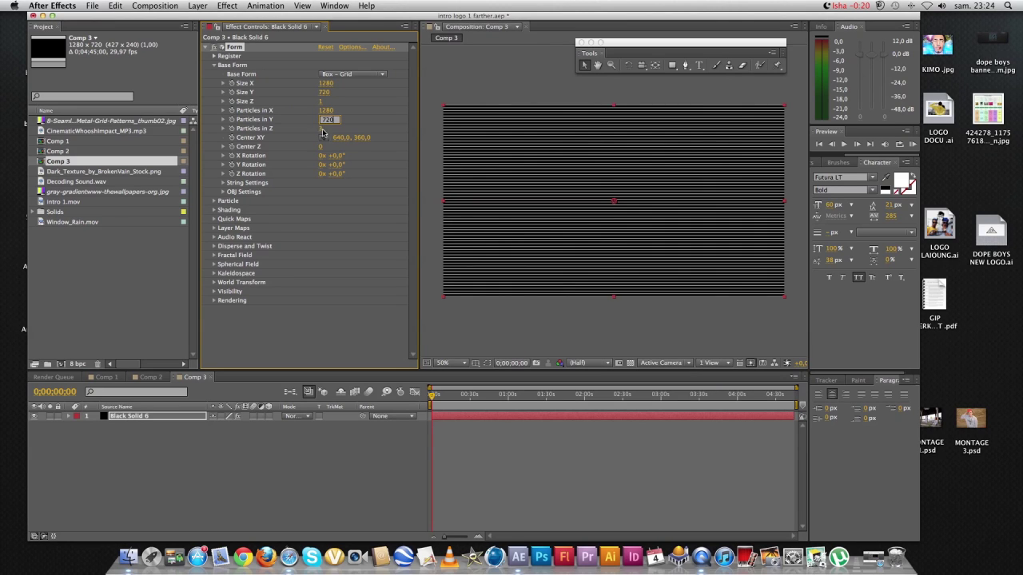
pyautogui.press('Return')
pyautogui.click(321, 129)
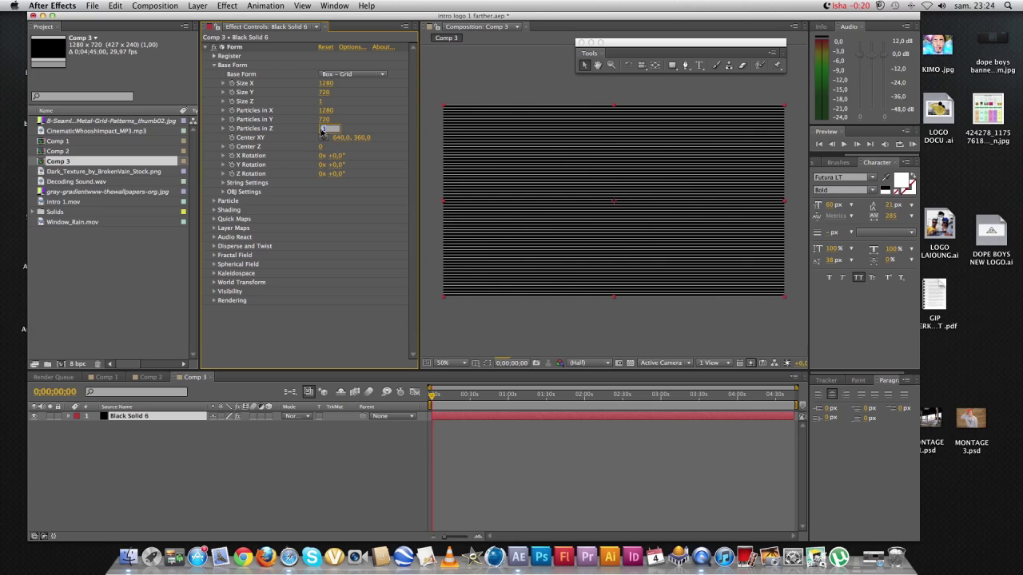
pyautogui.press('Return')
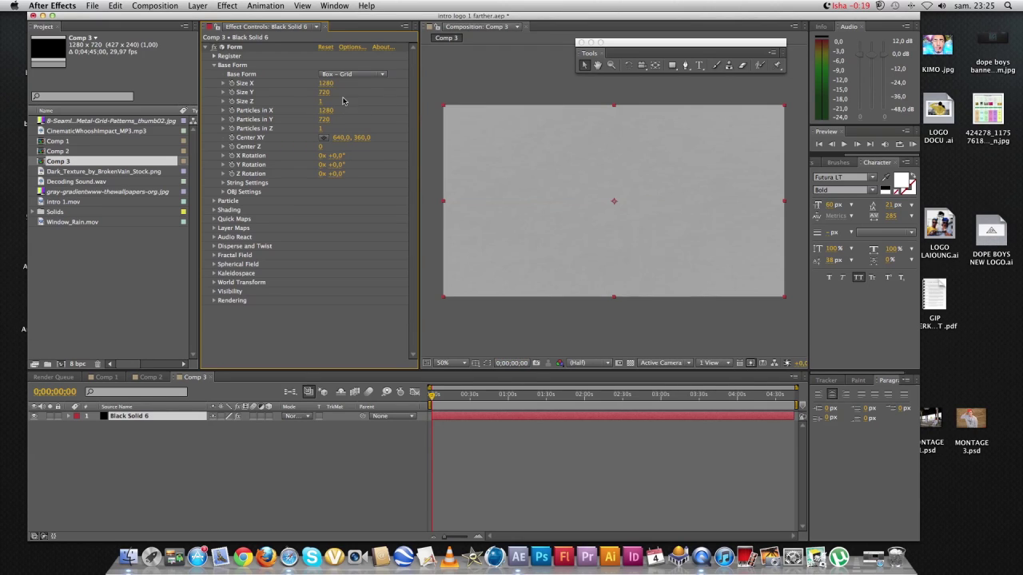
pyautogui.click(214, 66)
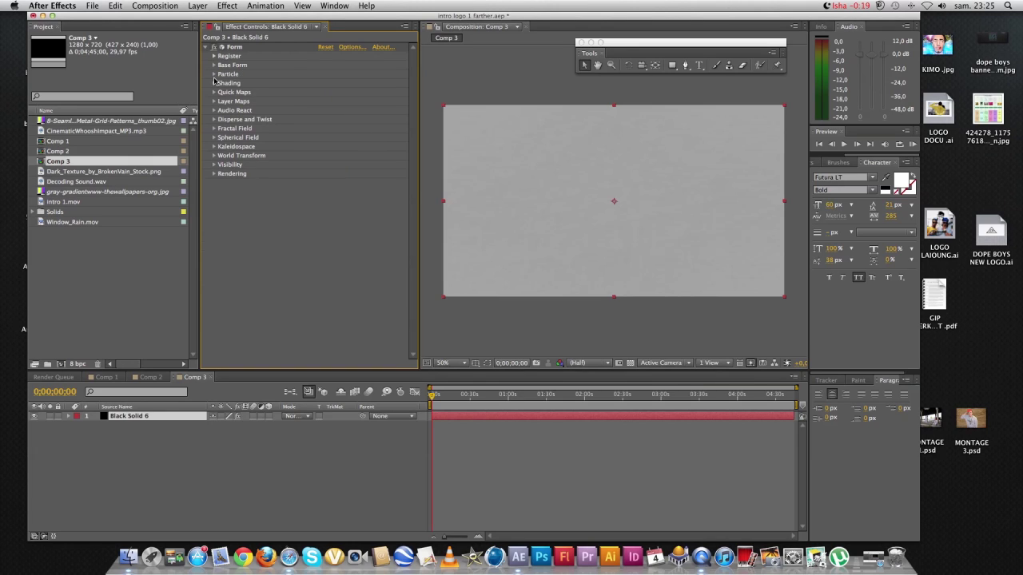
# Step: Adjust the particle size of the Form effect
pyautogui.click(214, 75)
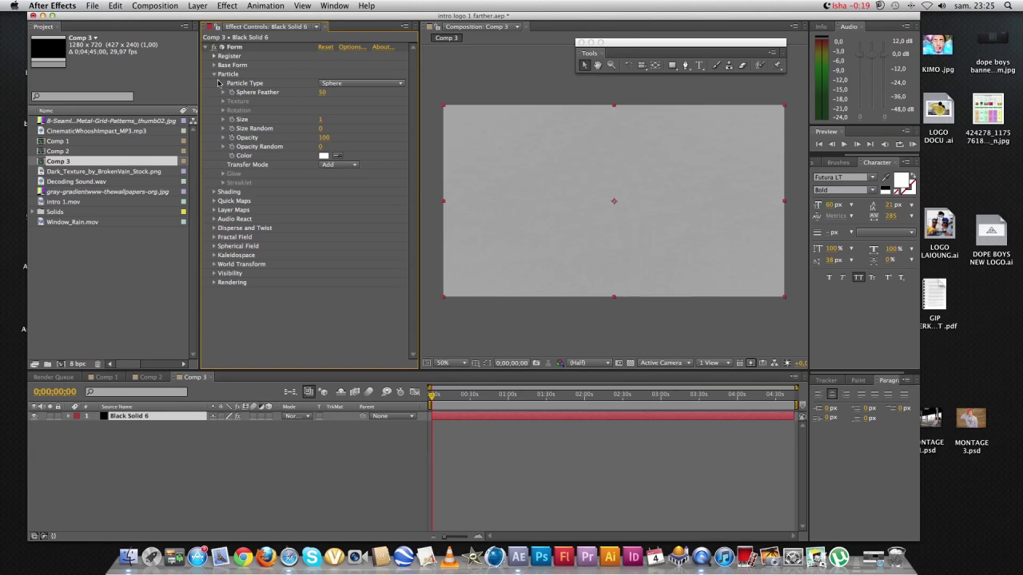
pyautogui.click(321, 120)
pyautogui.click(363, 116)
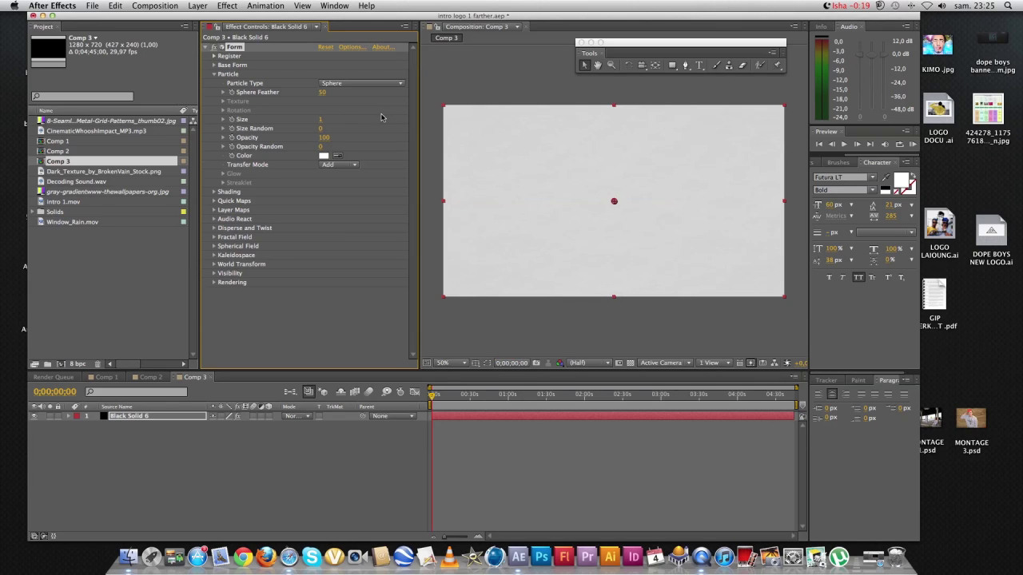
pyautogui.click(214, 74)
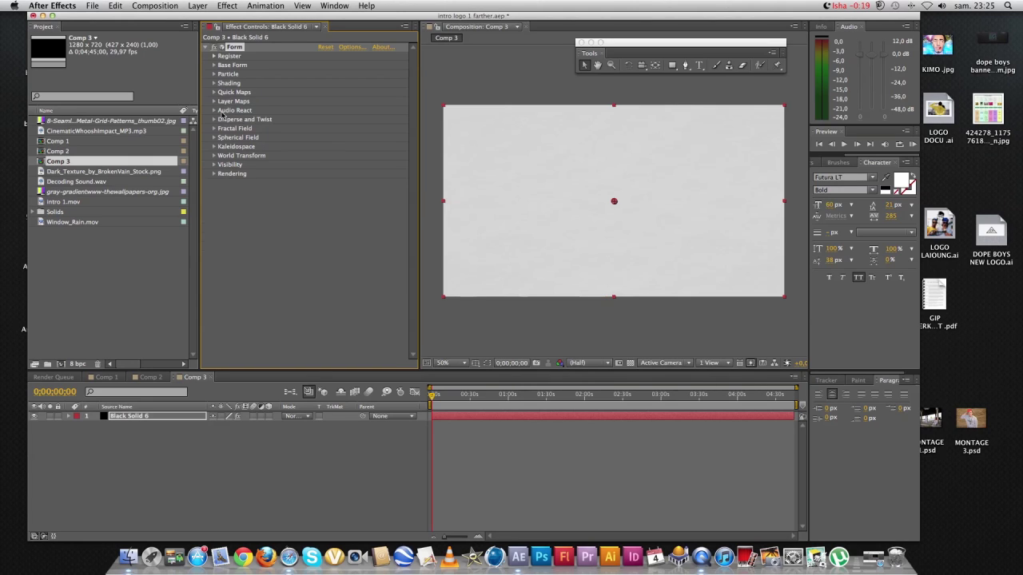
pyautogui.click(243, 208)
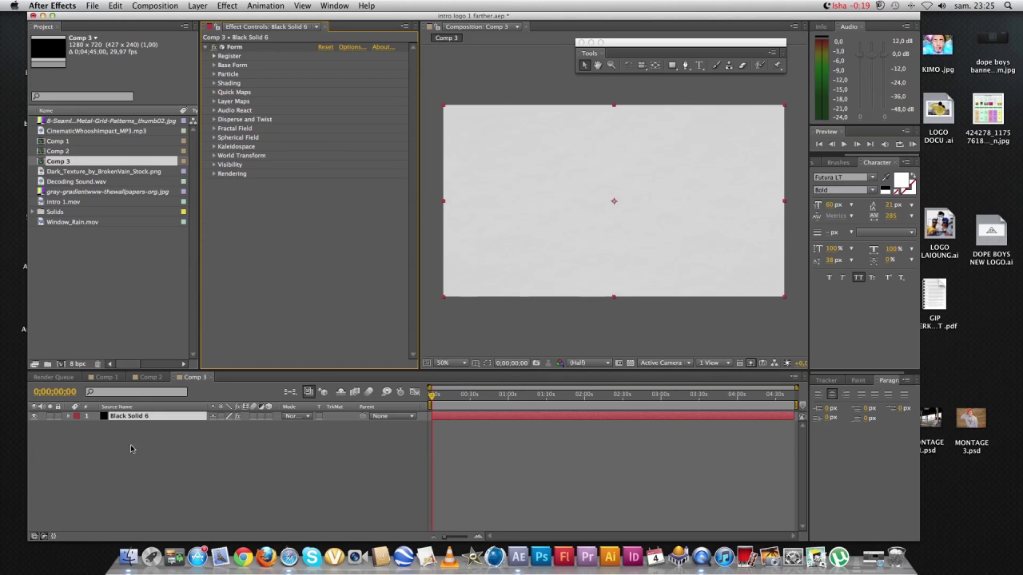
# Step: Place Comp 2 beneath the black solid in Comp 3 and hide its layer
pyautogui.click(57, 152)
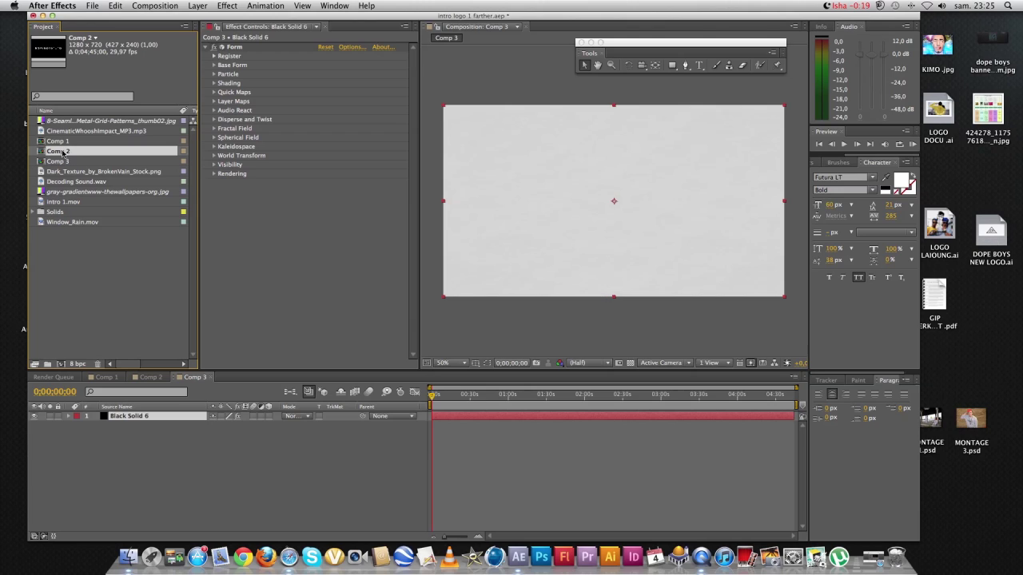
pyautogui.moveTo(62, 152); pyautogui.dragTo(136, 469)
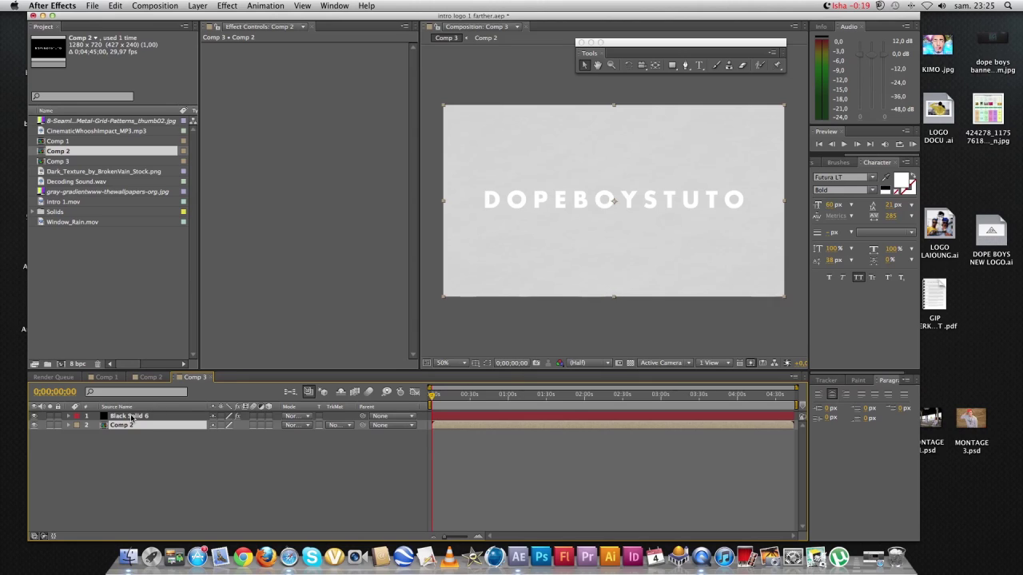
pyautogui.click(33, 425)
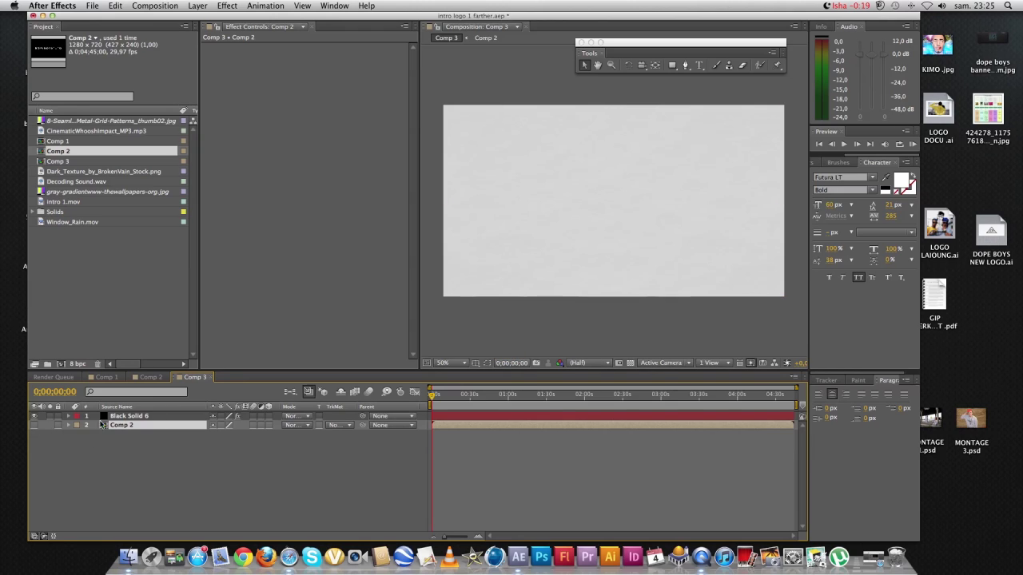
# Step: Assign Comp 2 as the Color and Alpha layer map in the black solid's Form effect
pyautogui.click(133, 418)
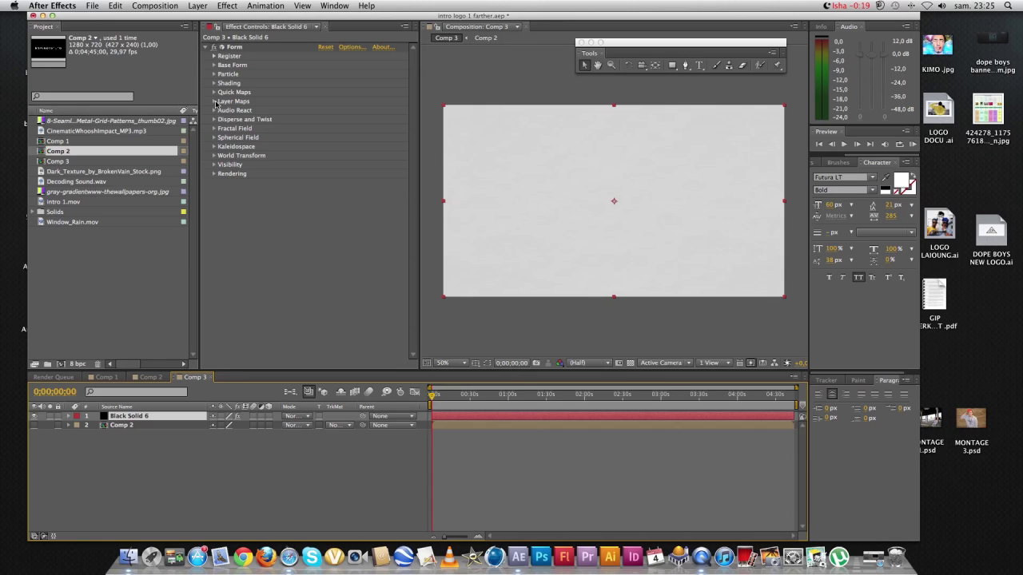
pyautogui.click(215, 102)
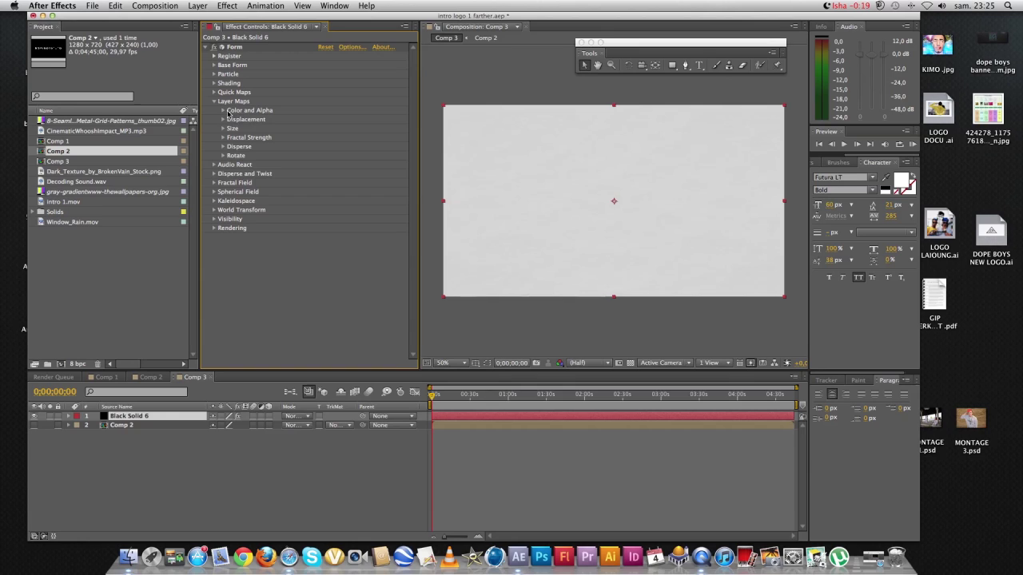
pyautogui.click(225, 111)
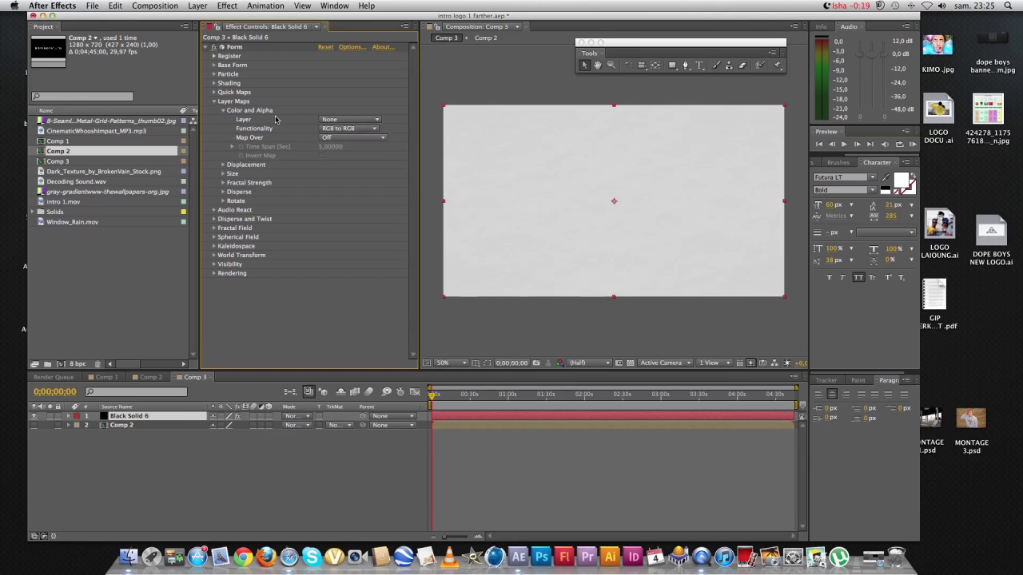
pyautogui.click(337, 122)
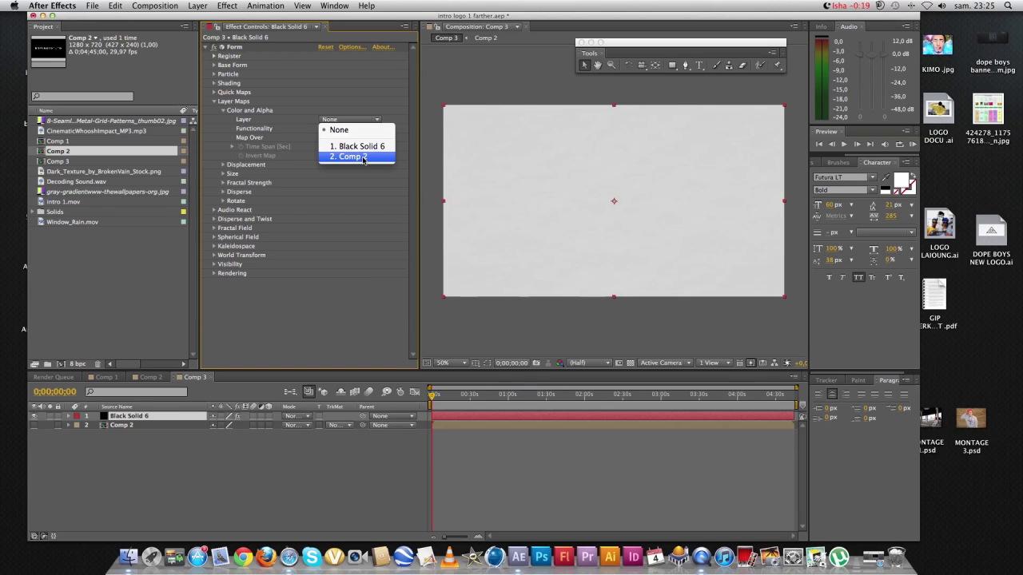
pyautogui.click(363, 157)
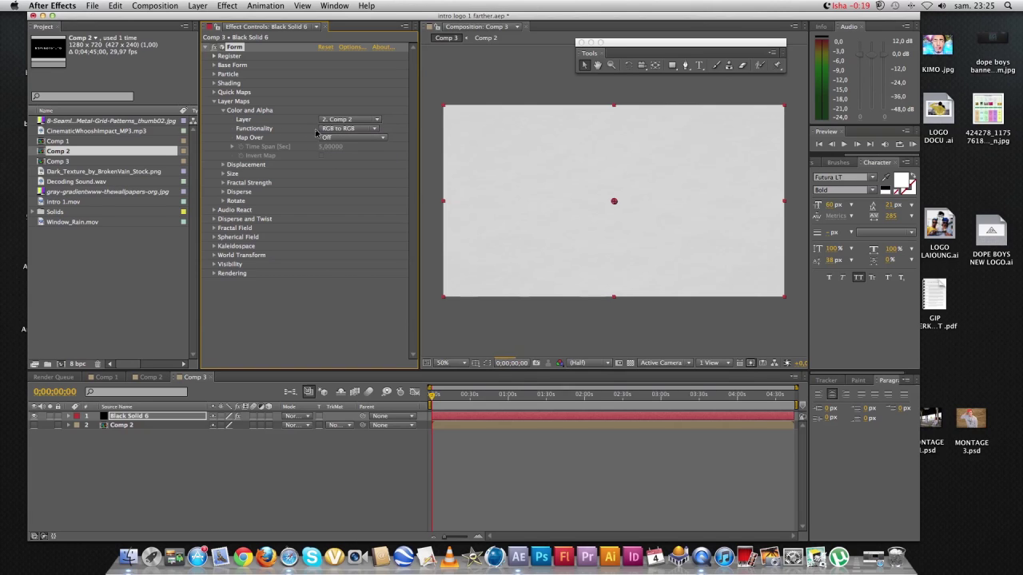
# Step: Set the Color and Alpha layer map's functionality to RGBA to RGBA and map it over XY
pyautogui.click(349, 129)
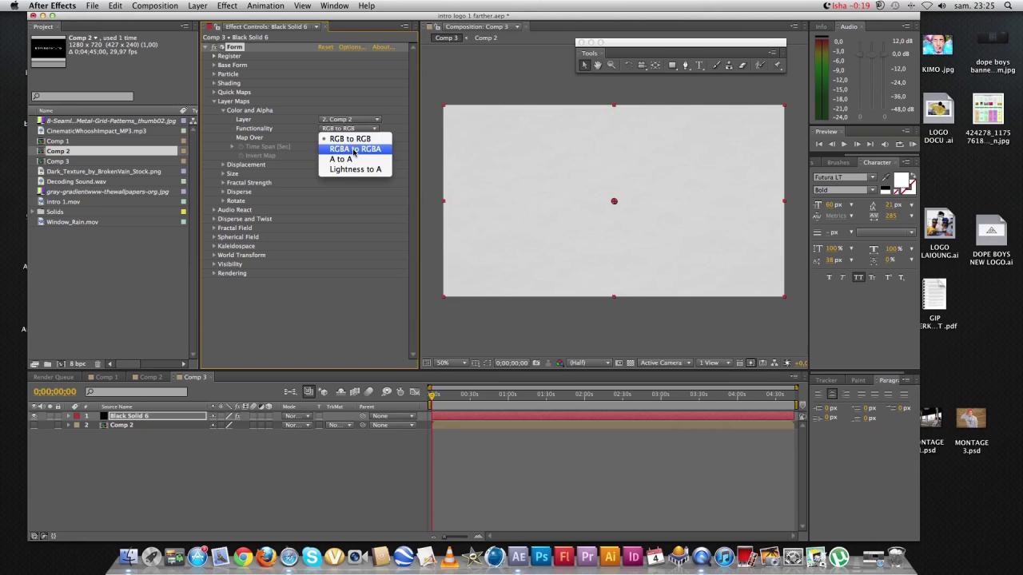
pyautogui.click(324, 150)
pyautogui.click(346, 138)
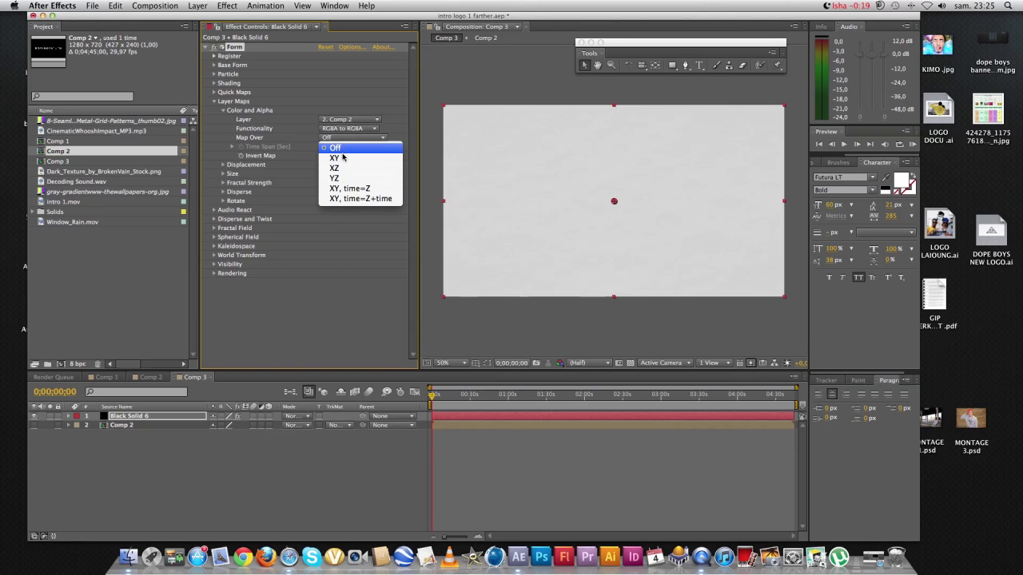
pyautogui.click(343, 158)
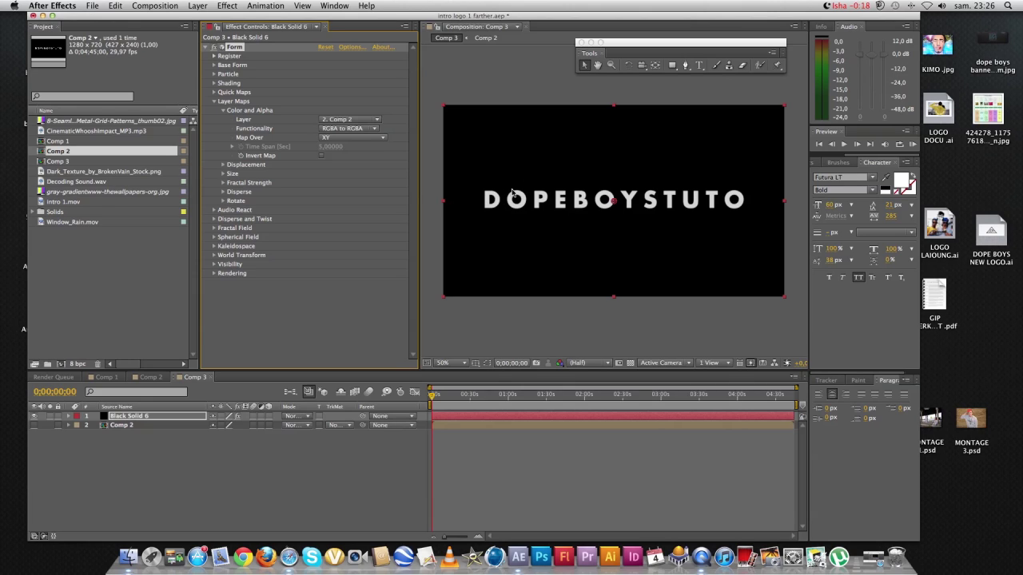
# Step: Set the Form effect's Disperse value to 50
pyautogui.click(214, 102)
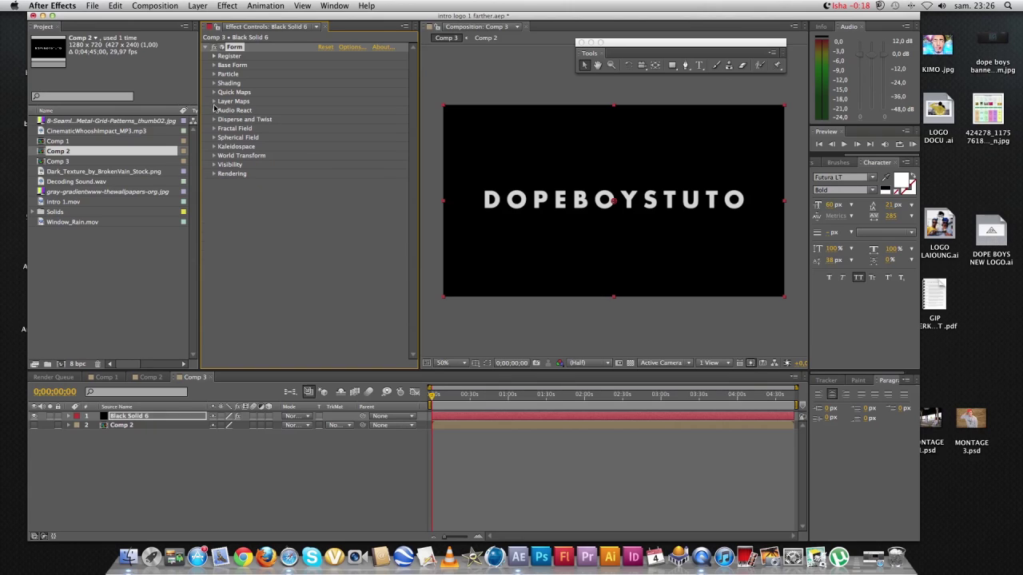
pyautogui.click(214, 120)
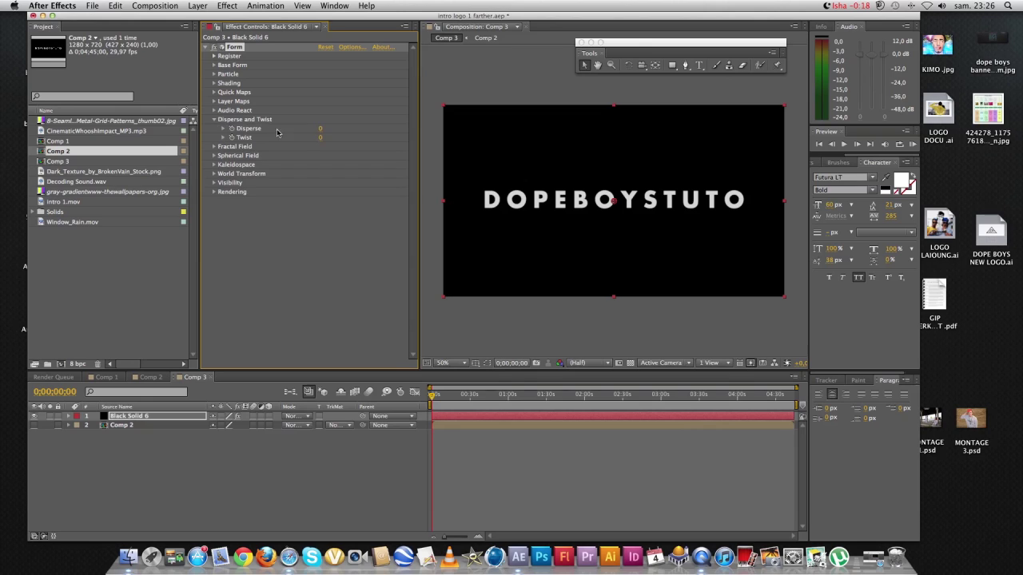
pyautogui.click(325, 128)
pyautogui.write('50')
pyautogui.press('Return')
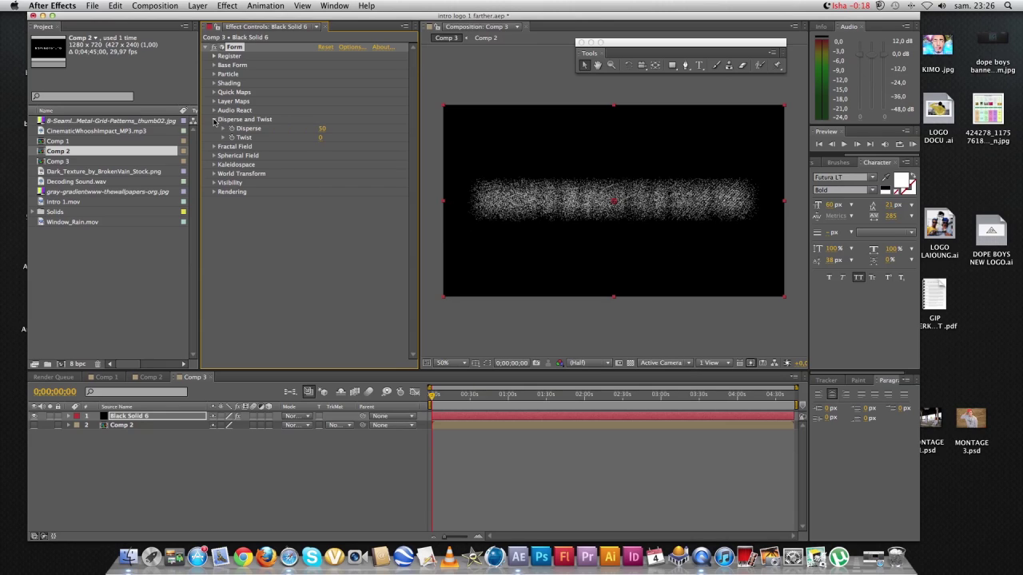
# Step: Set the Fractal Field's Displace value to 250 in the Form effect
pyautogui.click(214, 120)
pyautogui.click(214, 128)
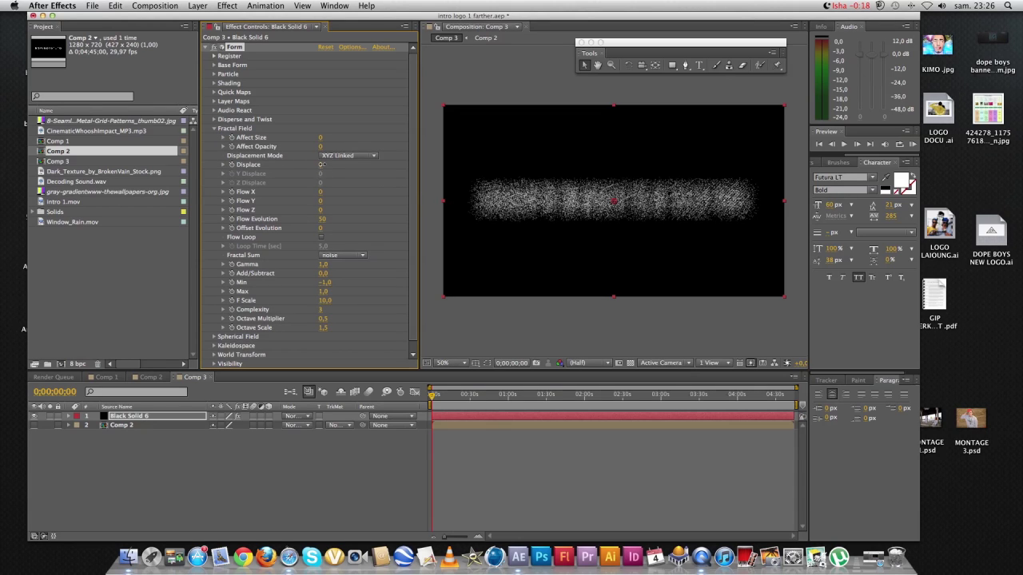
pyautogui.click(319, 165)
pyautogui.press('Return')
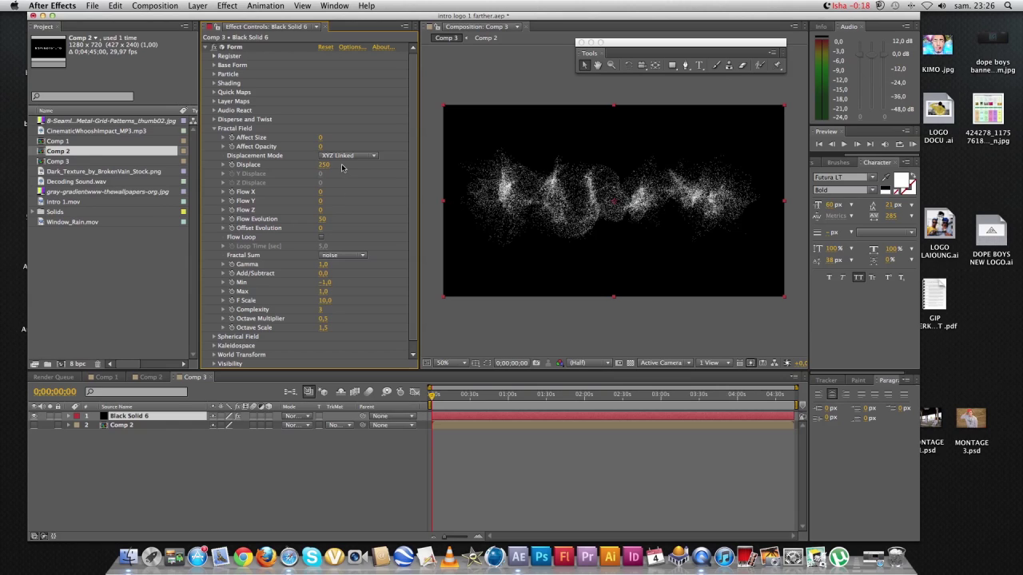
pyautogui.click(214, 129)
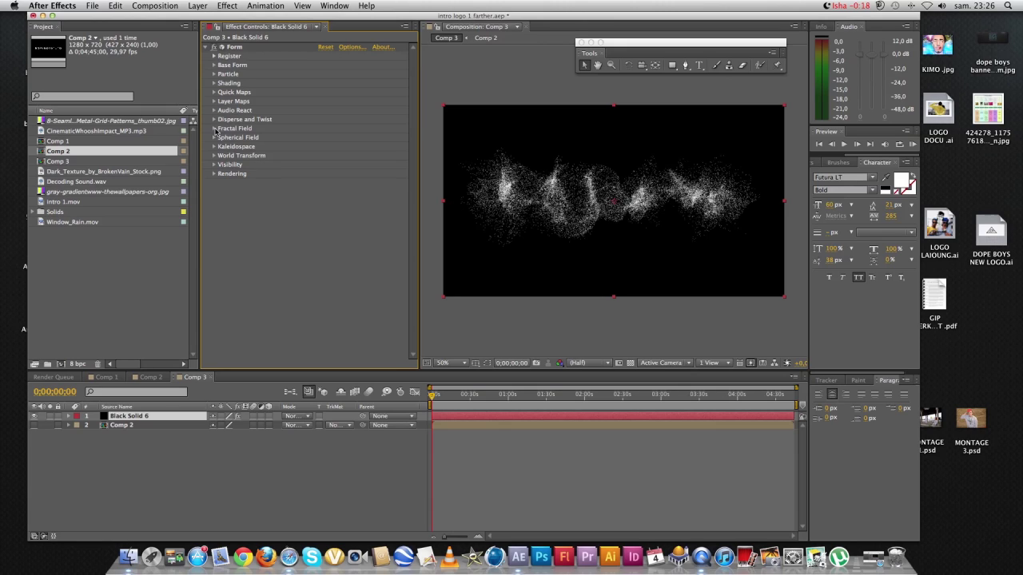
# Step: Give Quick Map #1 a linear descending curve and map it to Disperse Strength over X
pyautogui.click(215, 91)
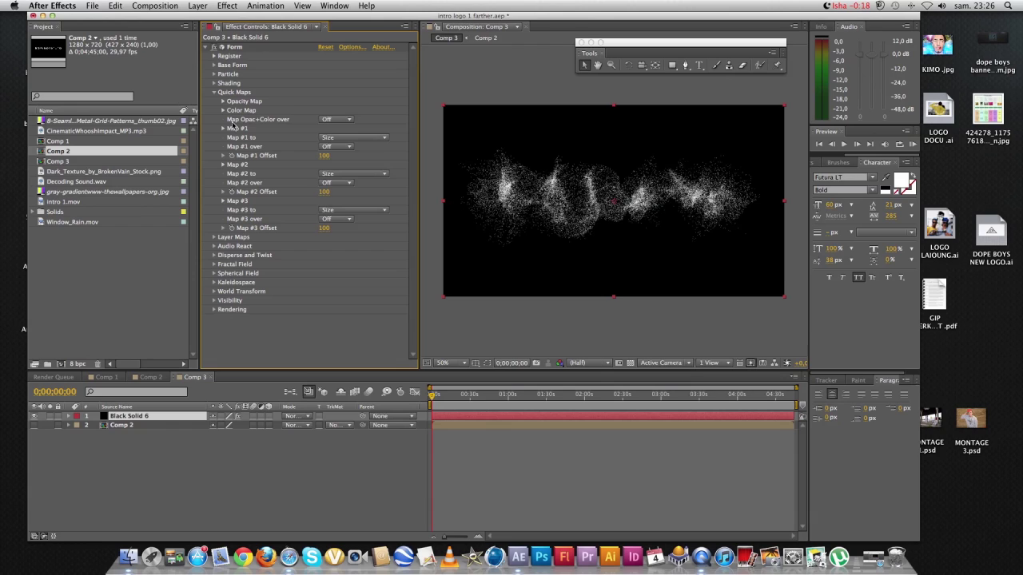
pyautogui.click(224, 129)
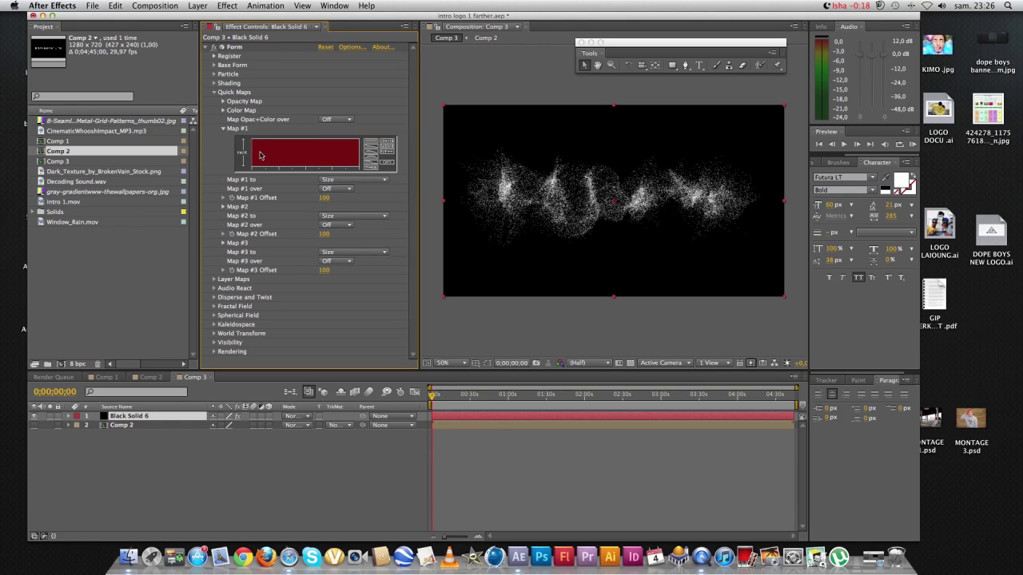
pyautogui.click(371, 150)
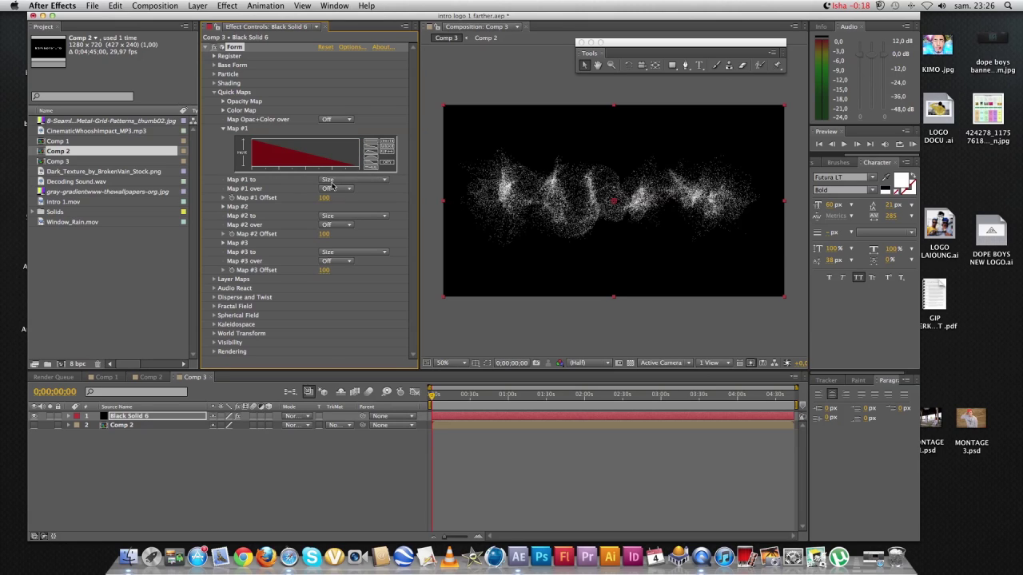
pyautogui.click(382, 181)
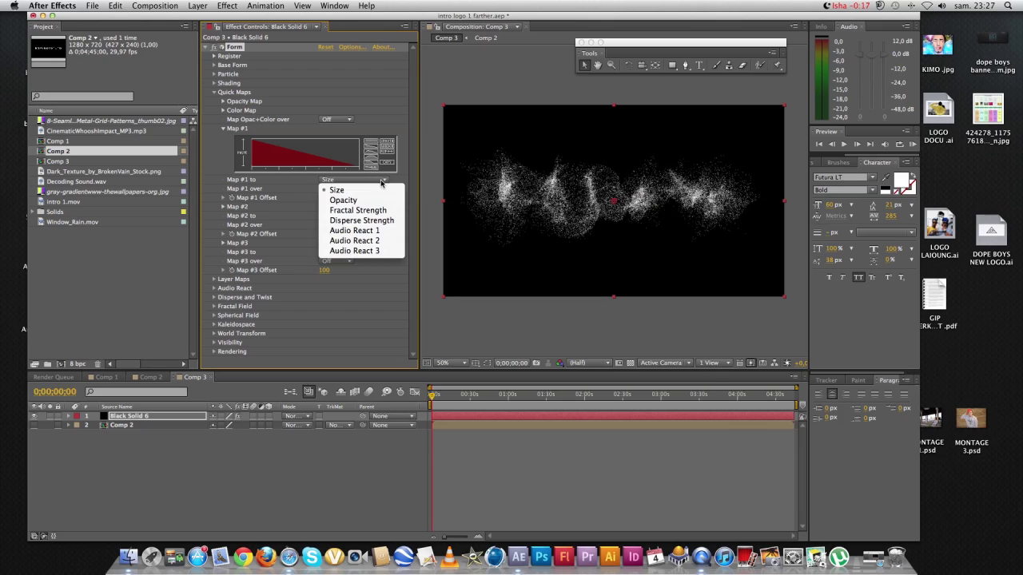
pyautogui.click(374, 220)
pyautogui.click(347, 189)
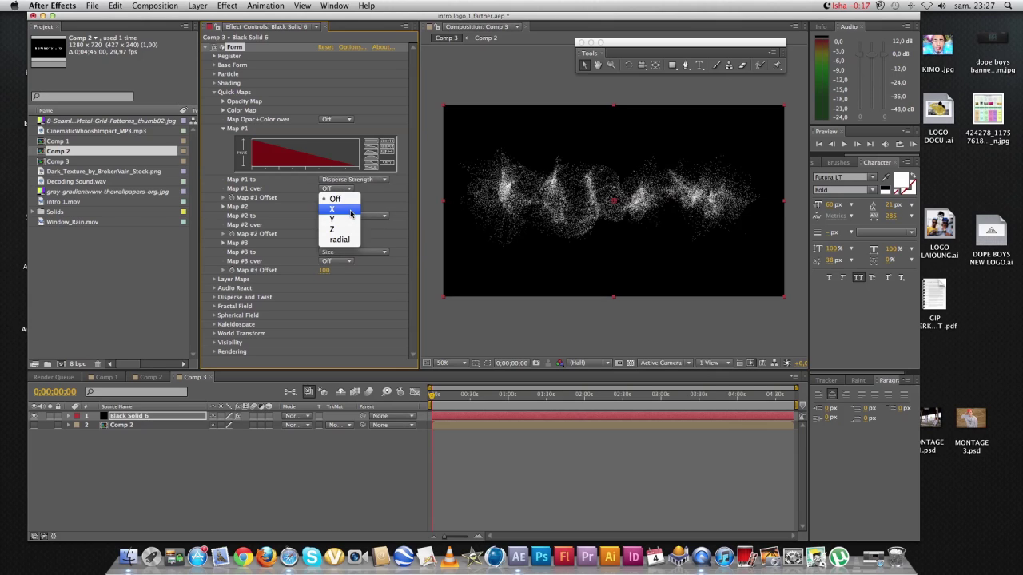
pyautogui.click(351, 211)
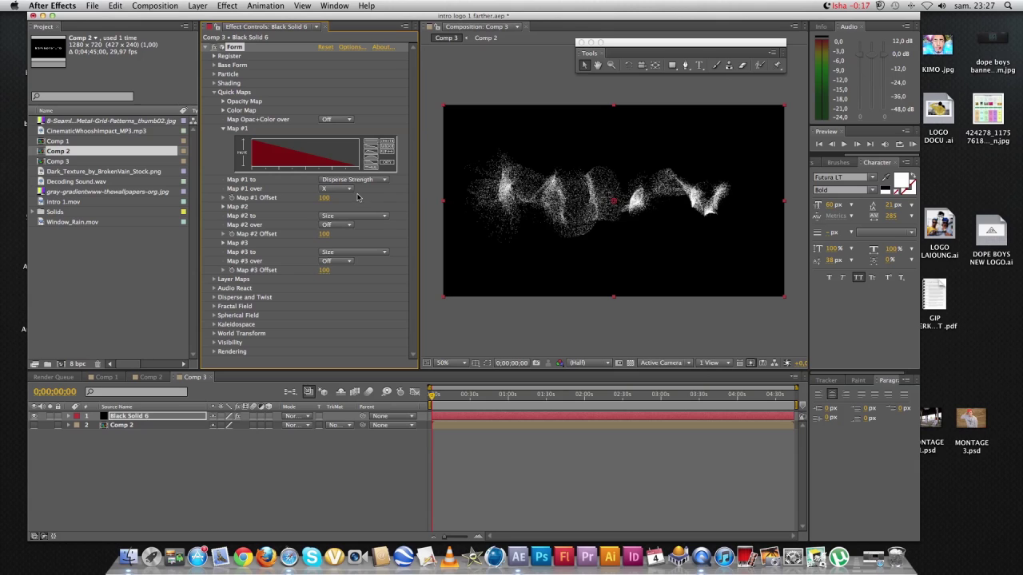
# Step: Give Quick Map #2 a linear descending curve and map it to Fractal Strength over X
pyautogui.click(224, 207)
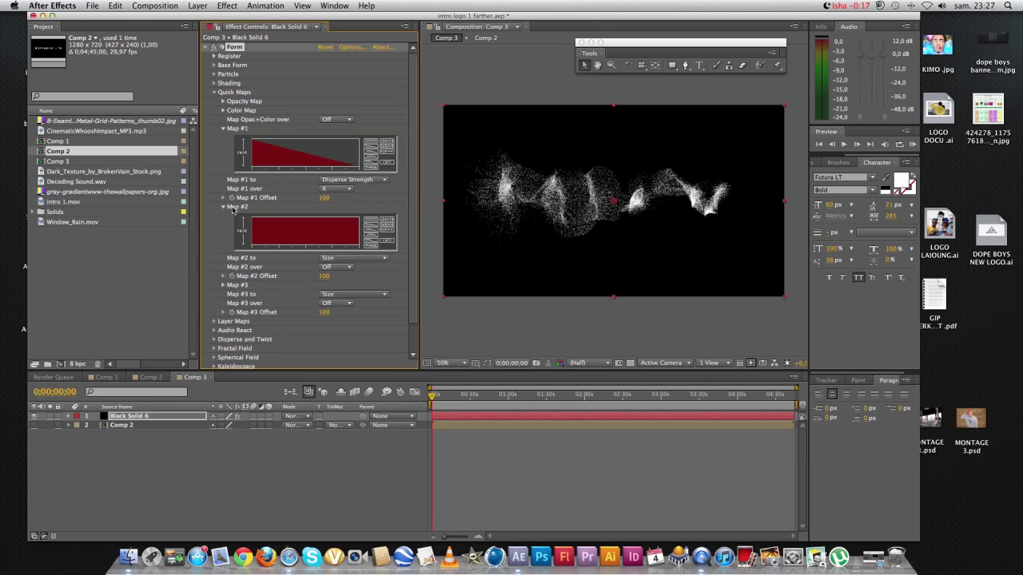
pyautogui.click(376, 228)
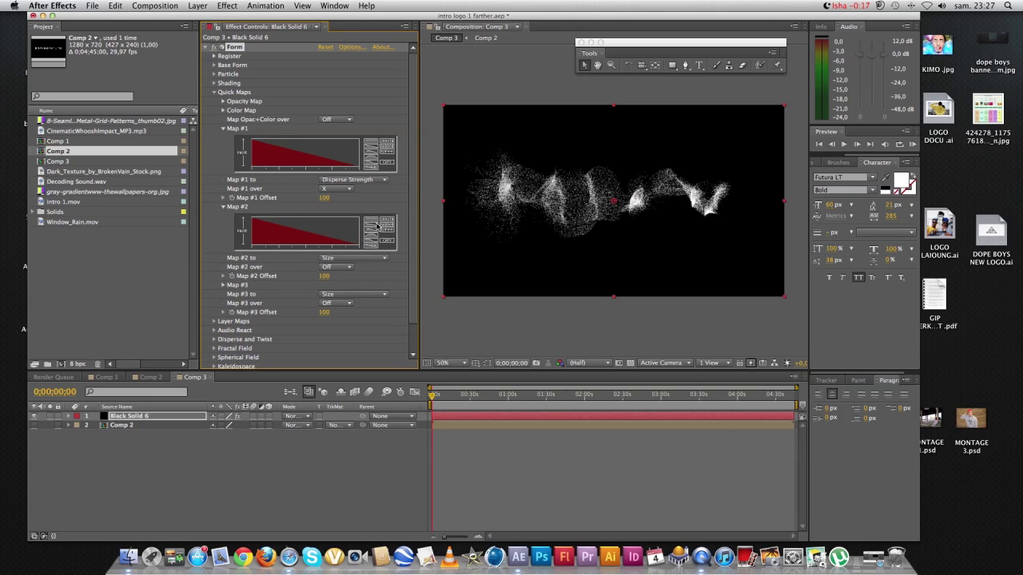
pyautogui.click(369, 258)
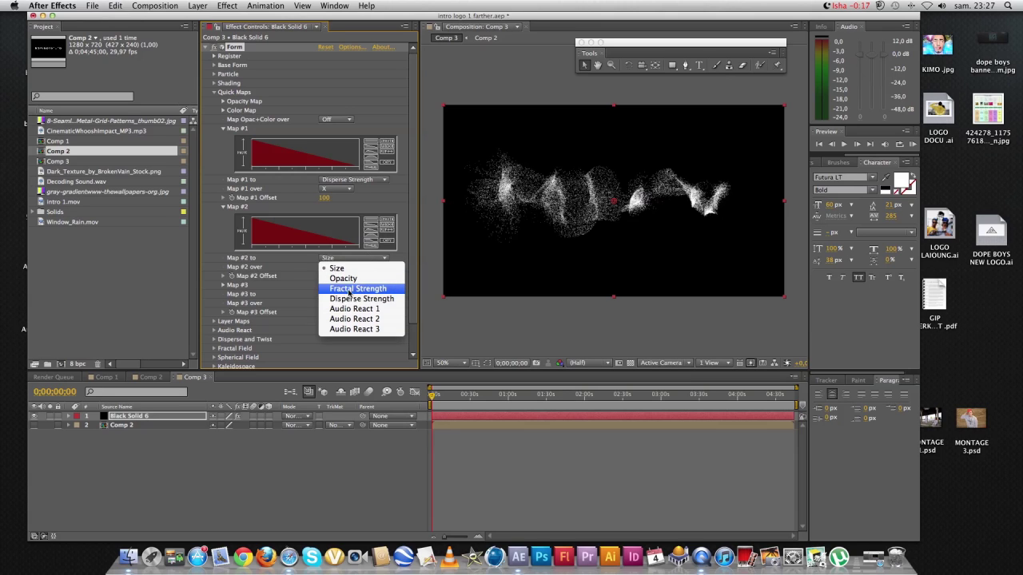
pyautogui.press('Escape')
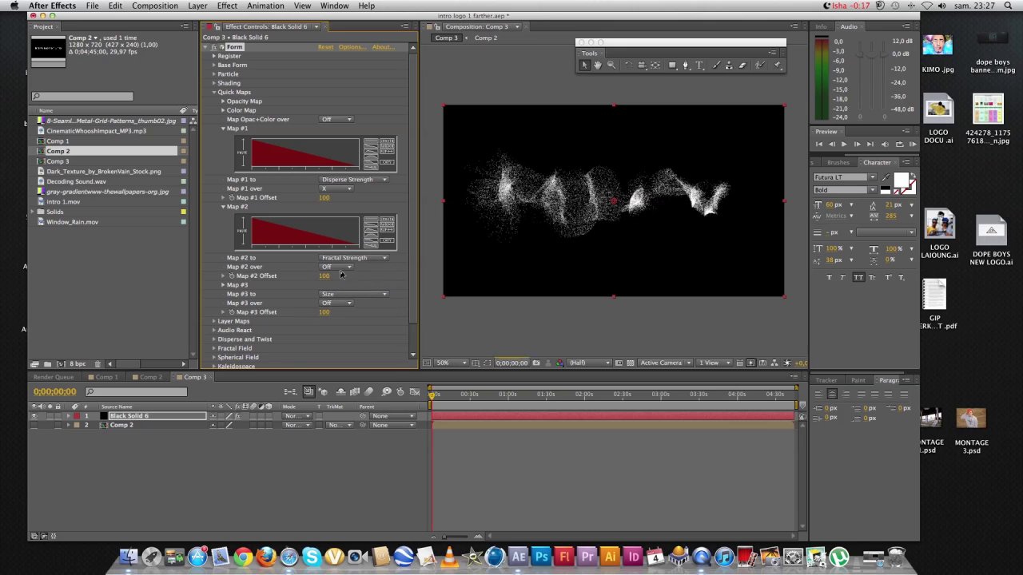
pyautogui.click(346, 269)
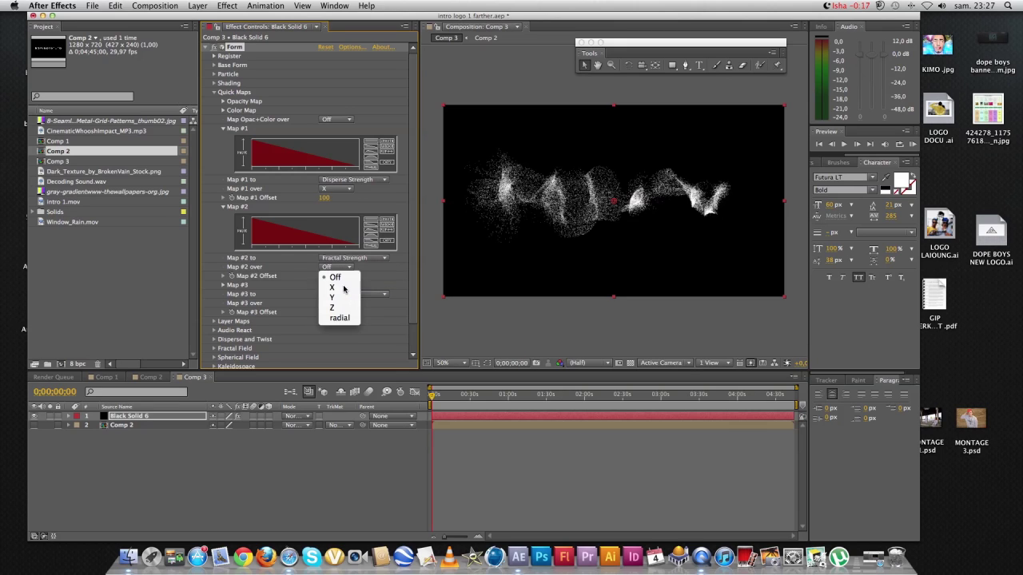
pyautogui.click(345, 284)
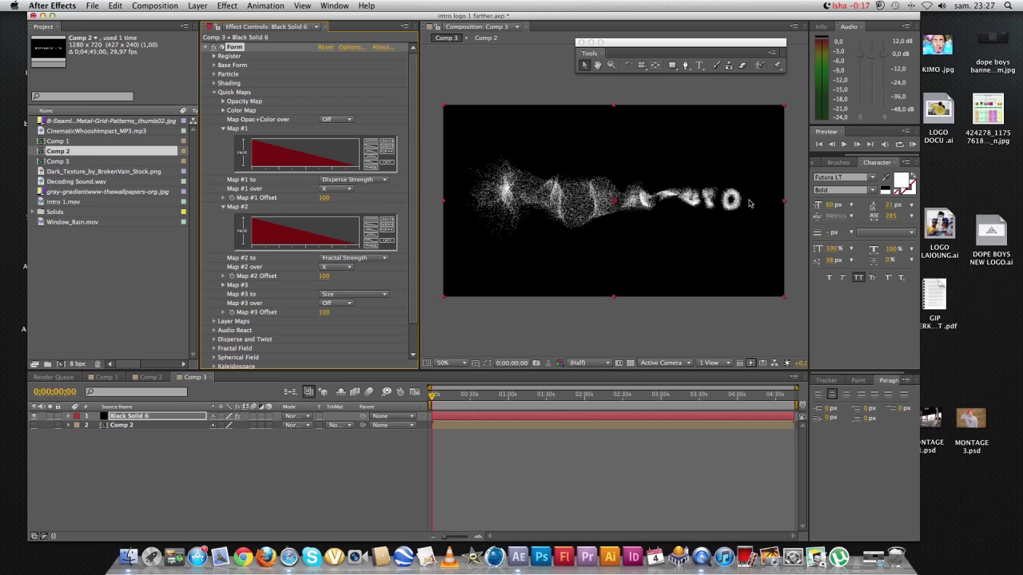
# Step: Flip the Map #1 and Map #2 curves into ascending ramps and set the Map #1 Offset to 200
pyautogui.click(389, 156)
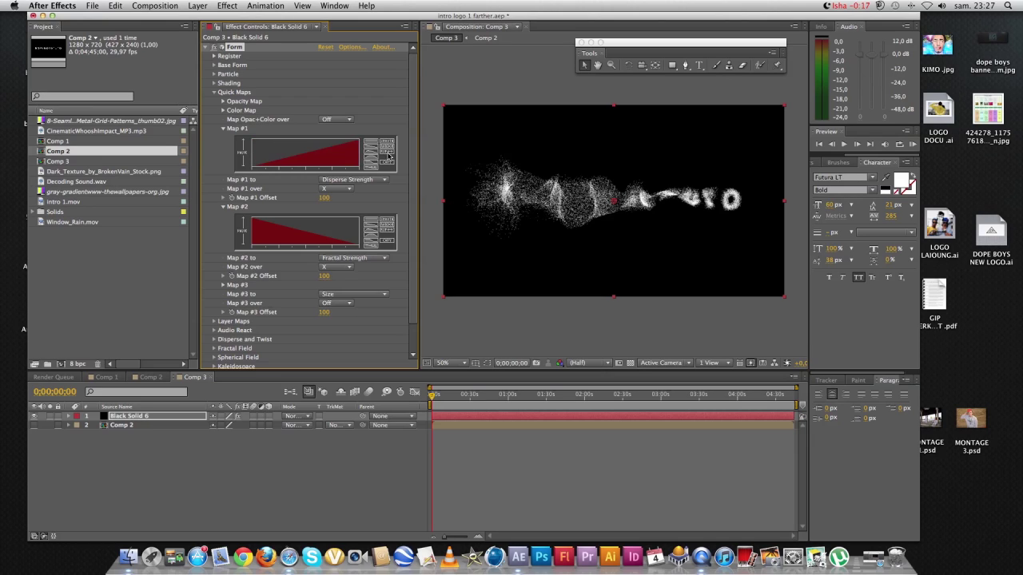
pyautogui.click(386, 231)
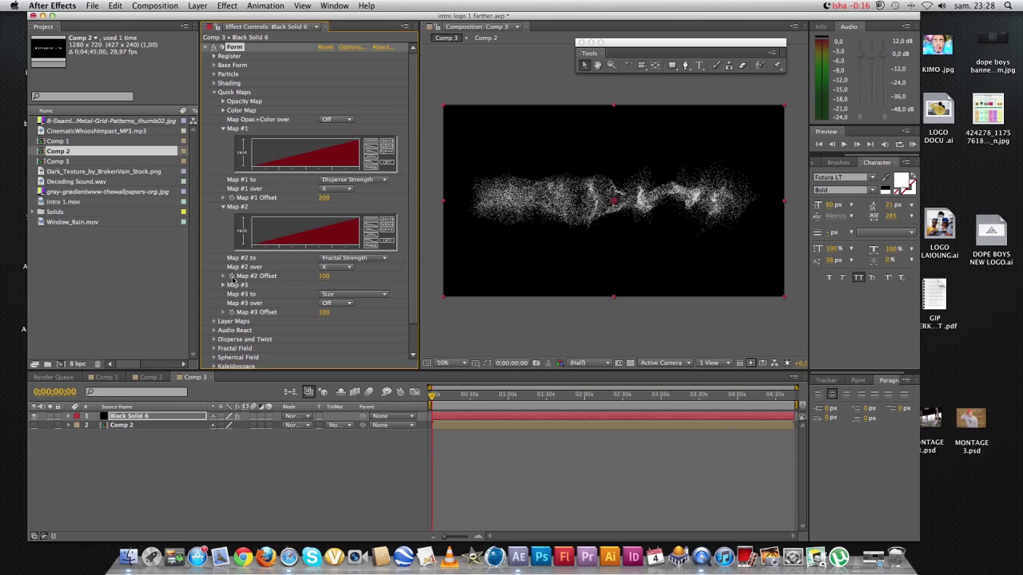
# Step: Link Map #2 Offset to Map #1 Offset with an expression, and enable keyframing on Map #1 Offset at time zero
pyautogui.keyDown('alt'); pyautogui.click(232, 276); pyautogui.keyUp('alt')
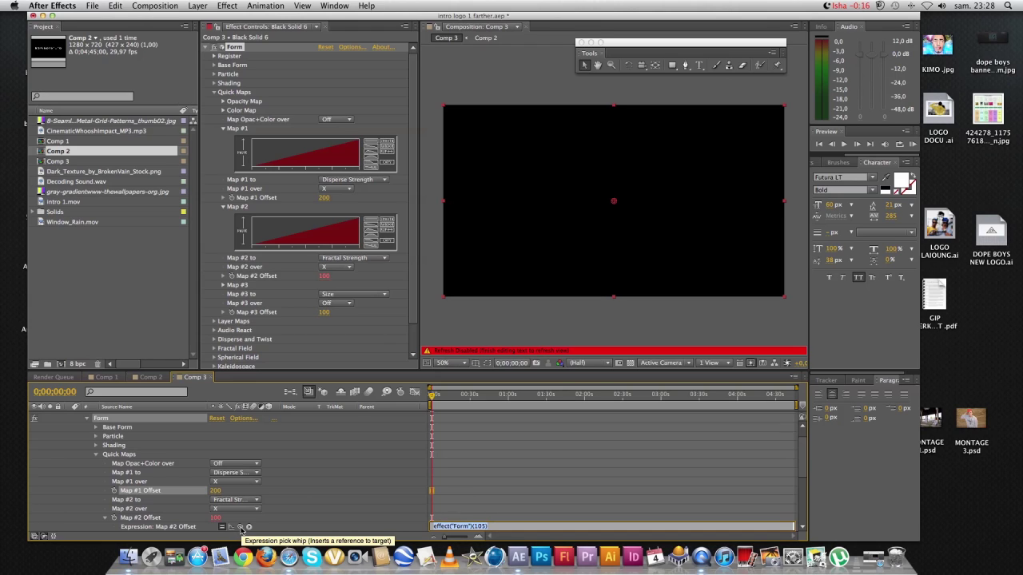
pyautogui.moveTo(243, 528); pyautogui.dragTo(243, 199)
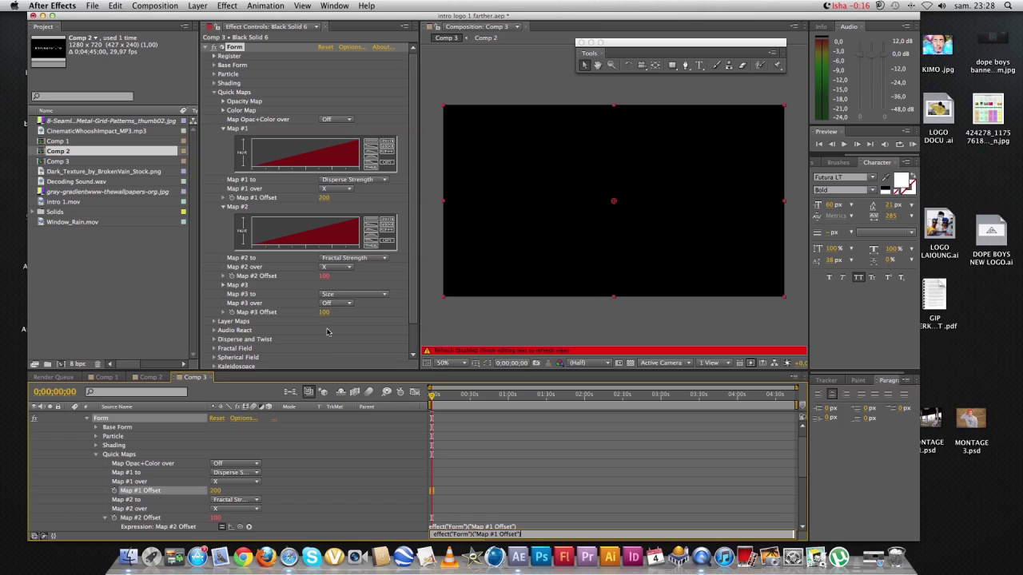
pyautogui.click(86, 418)
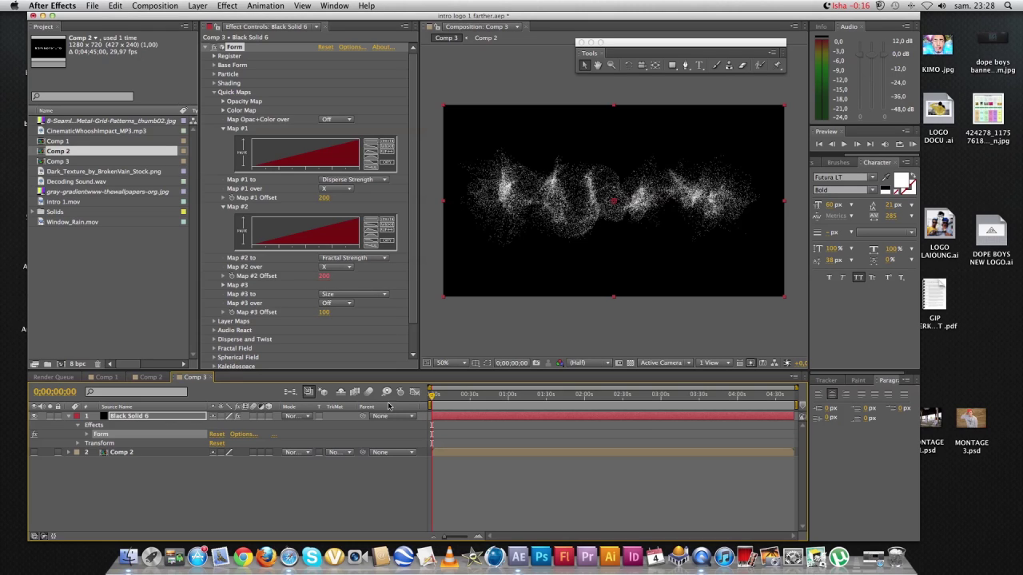
pyautogui.click(76, 416)
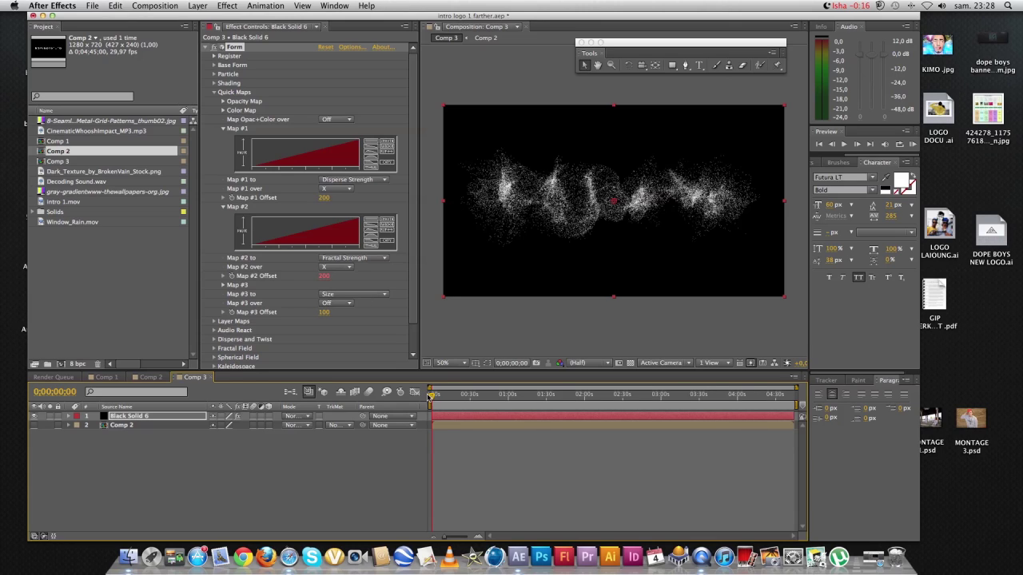
pyautogui.click(231, 197)
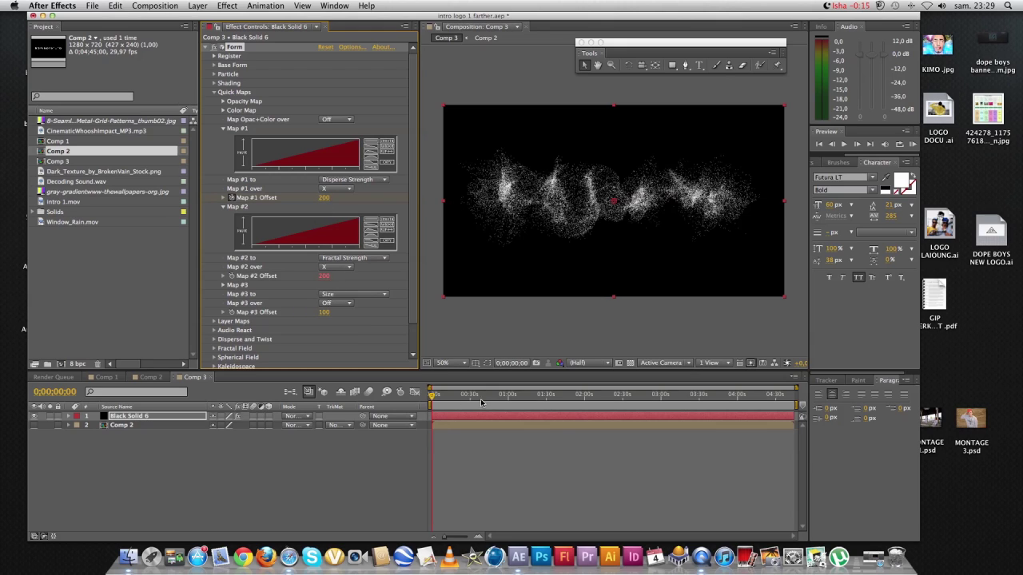
# Step: Trim both Comp 3 layers and the work area to about the first 7 seconds
pyautogui.click(451, 537)
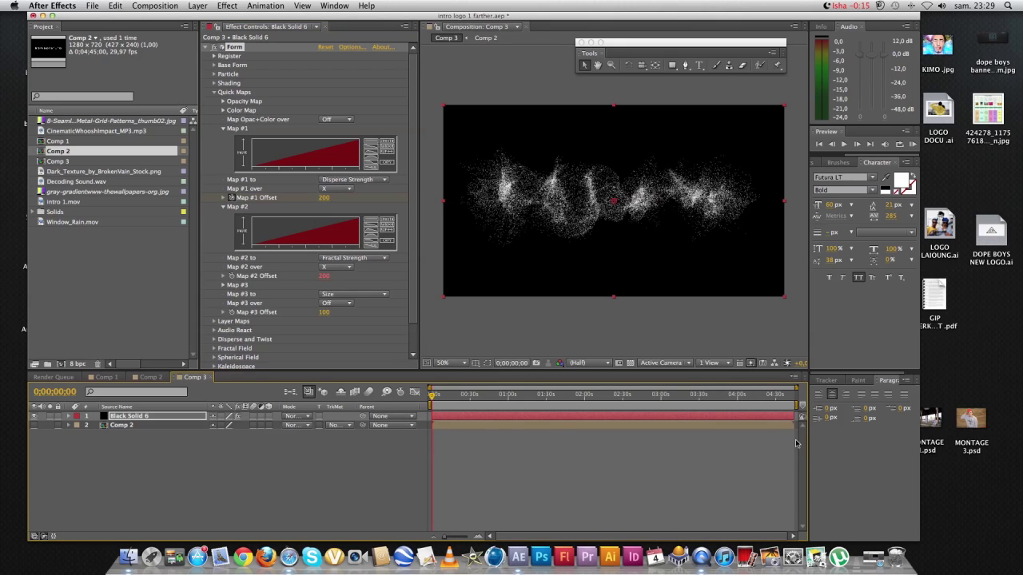
pyautogui.click(623, 421)
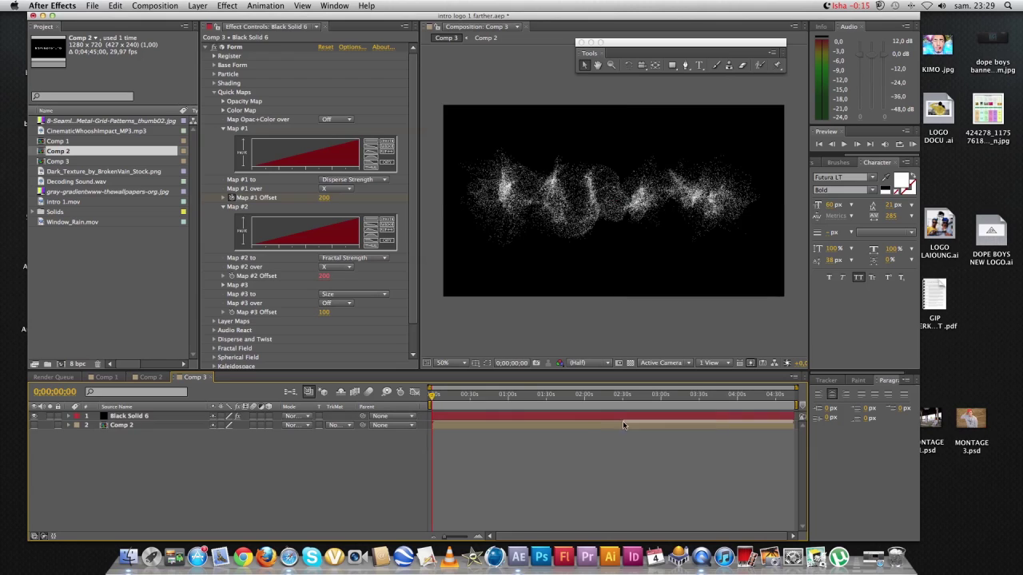
pyautogui.click(652, 417)
pyautogui.keyDown('shift'); pyautogui.click(662, 423); pyautogui.keyUp('shift')
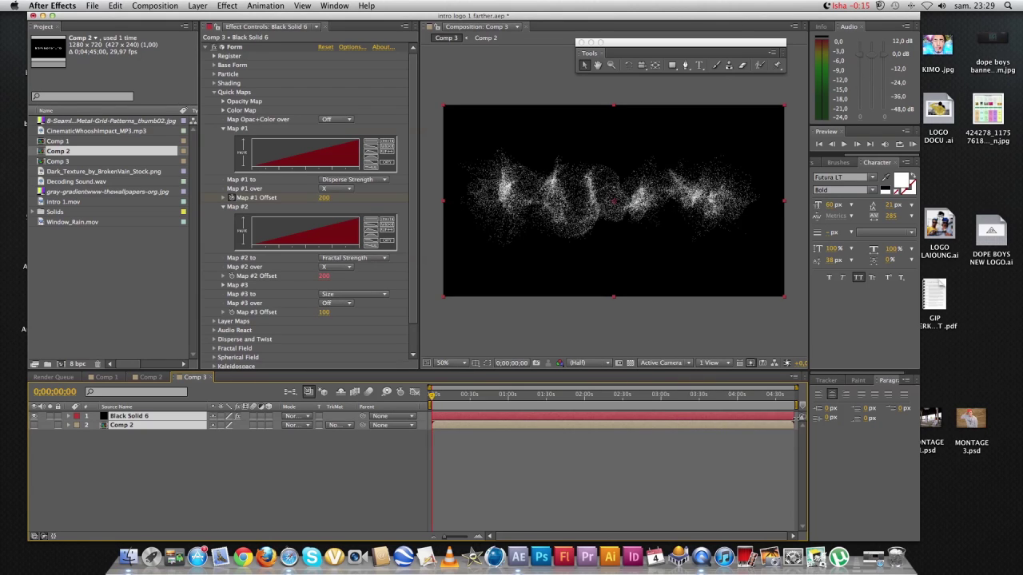
pyautogui.moveTo(801, 417); pyautogui.dragTo(441, 422)
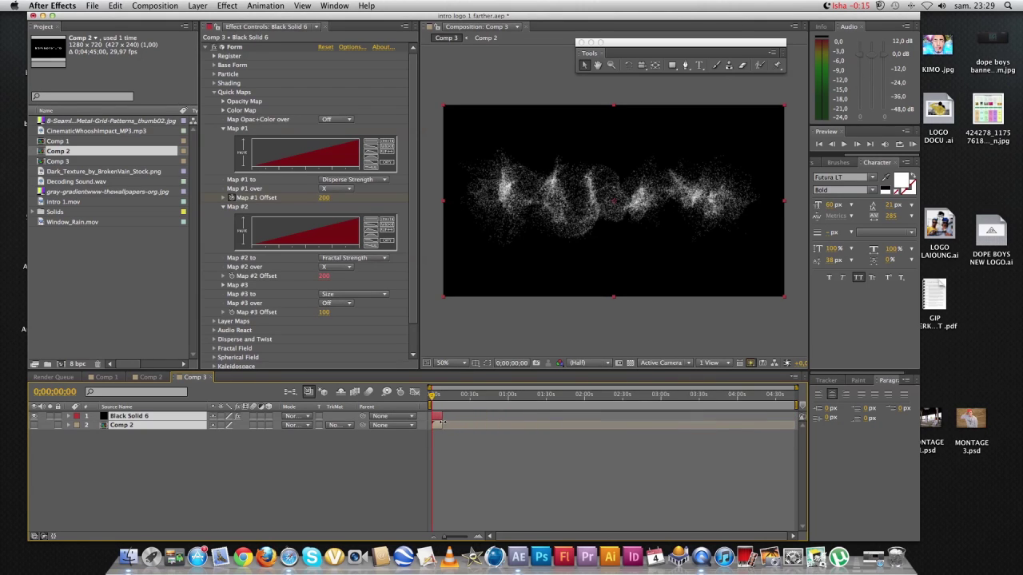
pyautogui.moveTo(801, 406); pyautogui.dragTo(442, 405)
pyautogui.moveTo(452, 536); pyautogui.dragTo(474, 537)
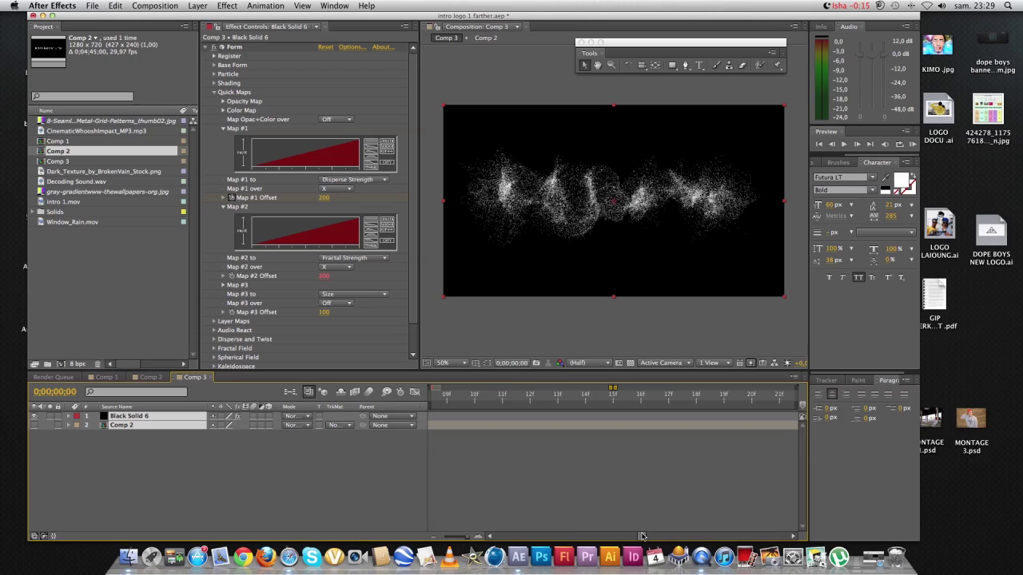
pyautogui.moveTo(642, 537); pyautogui.dragTo(463, 538)
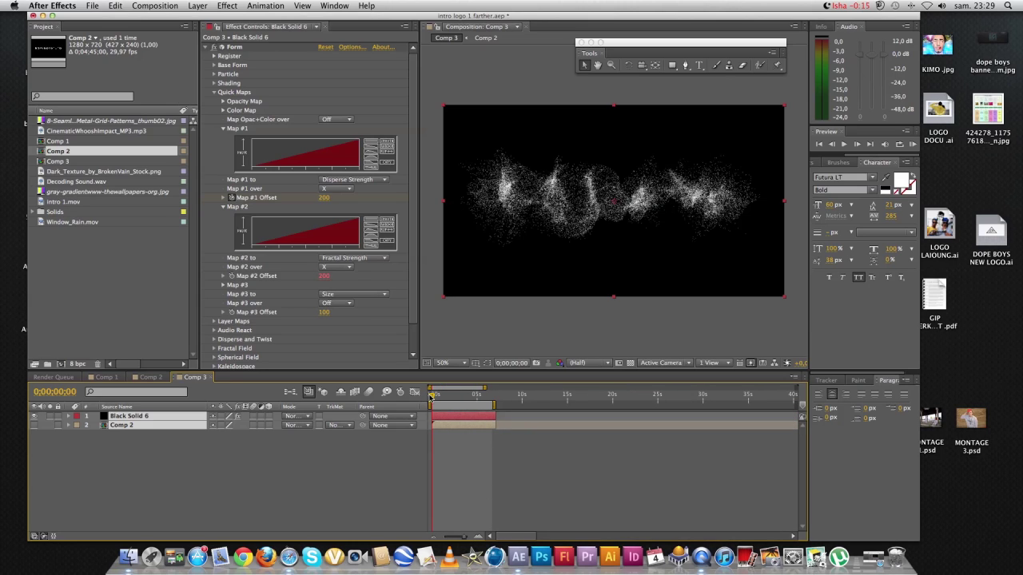
# Step: Go to 0;00;03;07 and set the Map #1 Offset to 100
pyautogui.click(467, 399)
pyautogui.moveTo(467, 400); pyautogui.dragTo(461, 400)
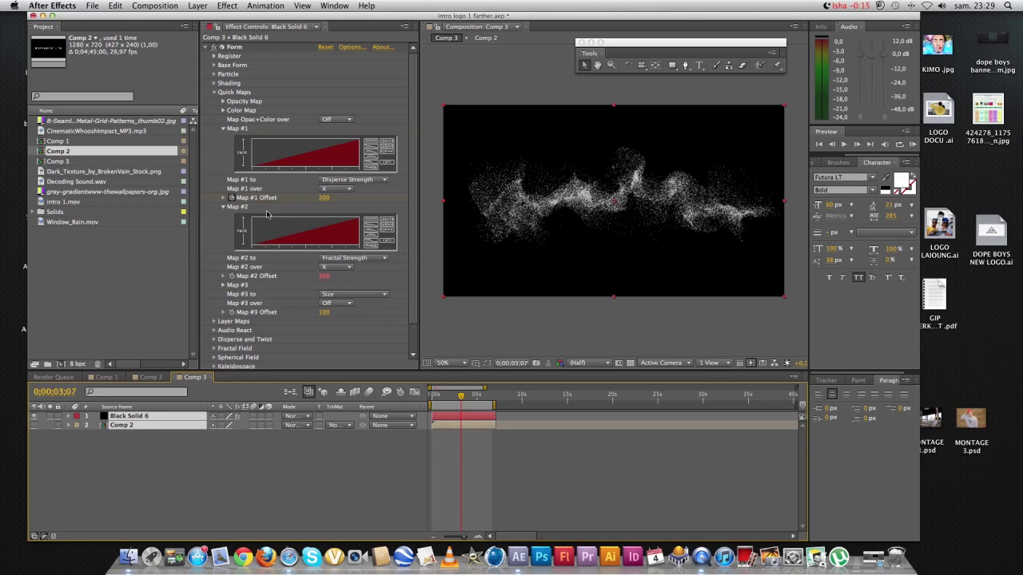
pyautogui.click(324, 199)
pyautogui.write('10')
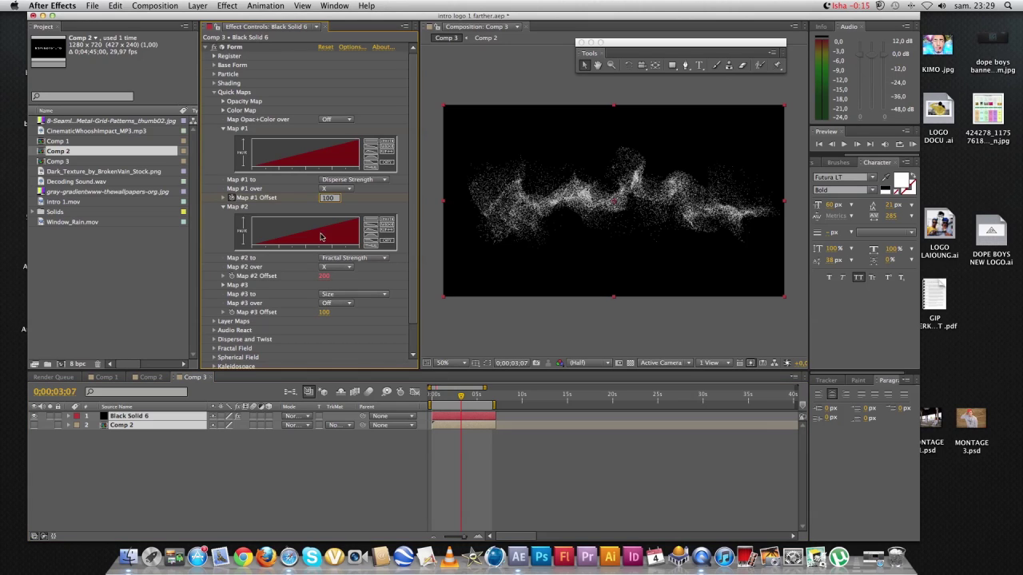
pyautogui.press('Return')
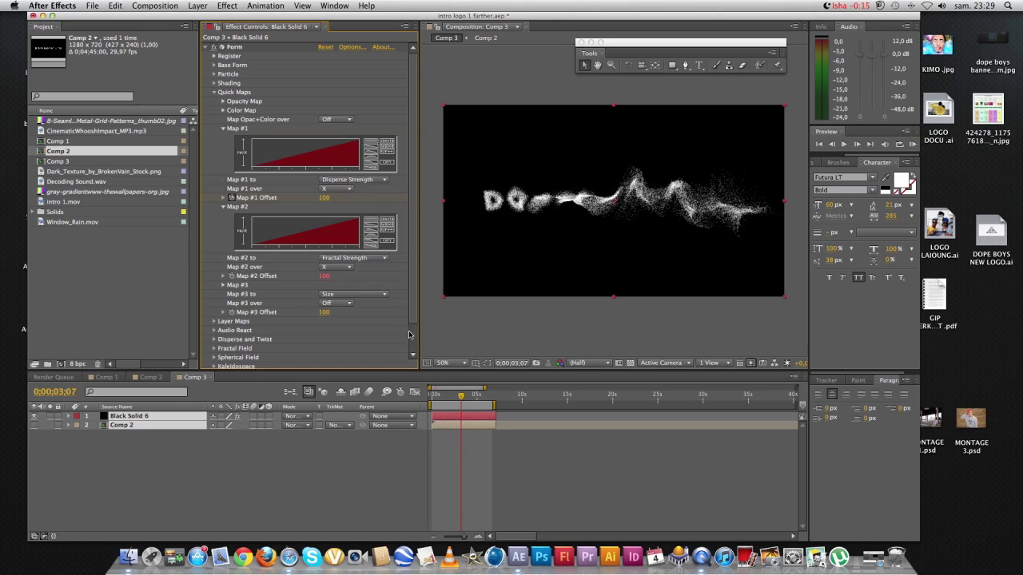
# Step: Keyframe the Map #1 Offset at 0 at 0;00;04;27
pyautogui.moveTo(461, 398); pyautogui.dragTo(486, 399)
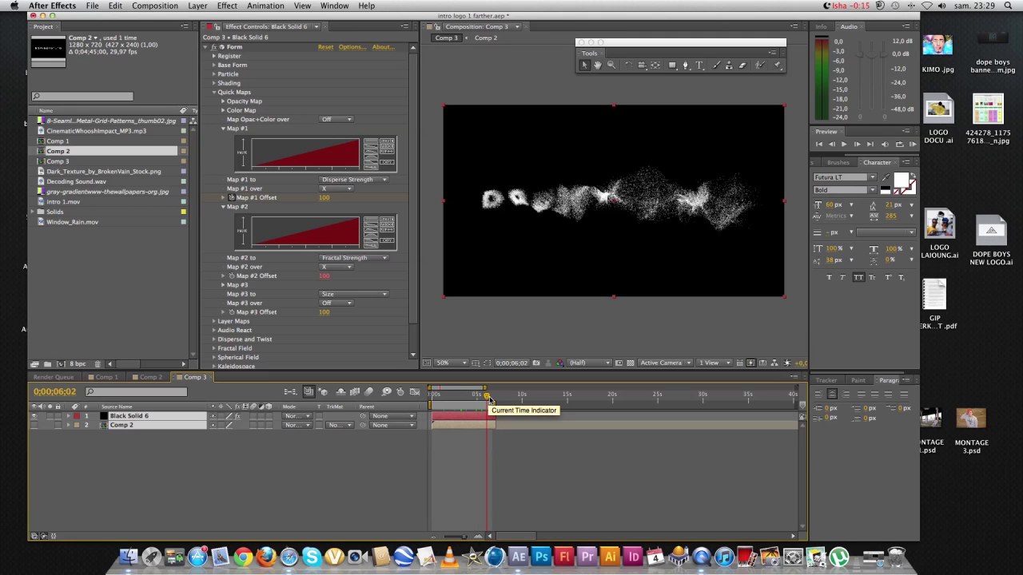
pyautogui.moveTo(489, 399); pyautogui.dragTo(477, 397)
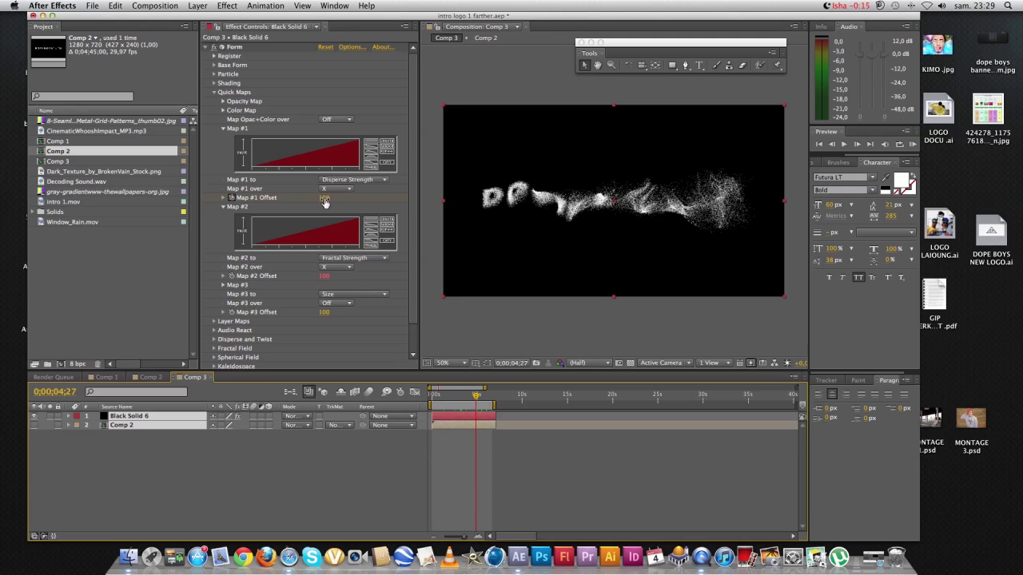
pyautogui.moveTo(324, 203); pyautogui.dragTo(296, 198)
pyautogui.moveTo(324, 276); pyautogui.dragTo(295, 276)
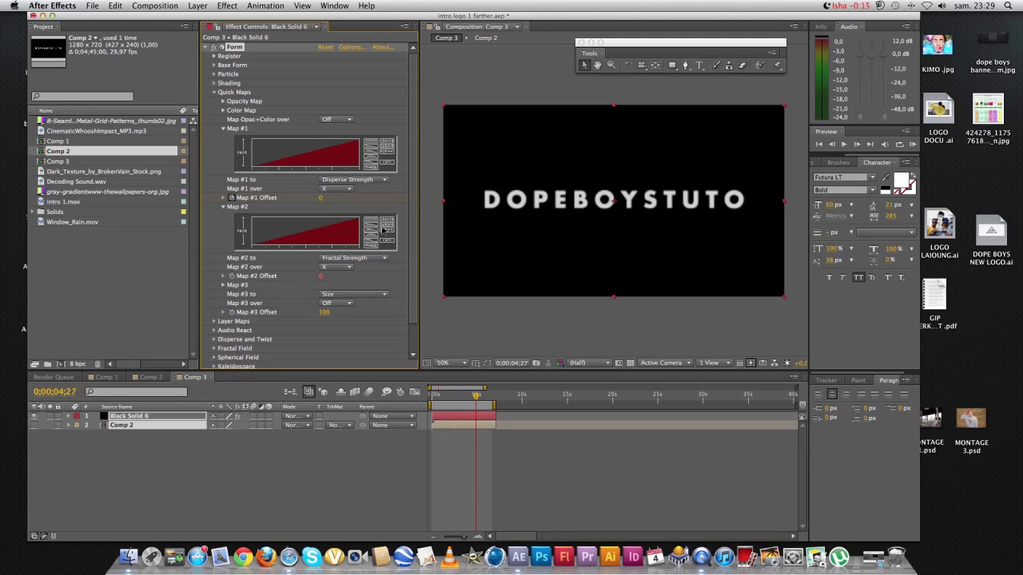
# Step: Reveal the Form keyframes on Black Solid 6, remove the middle Map #1 Offset keyframe and move the last one to 0;00;03;13
pyautogui.moveTo(476, 404); pyautogui.dragTo(476, 397)
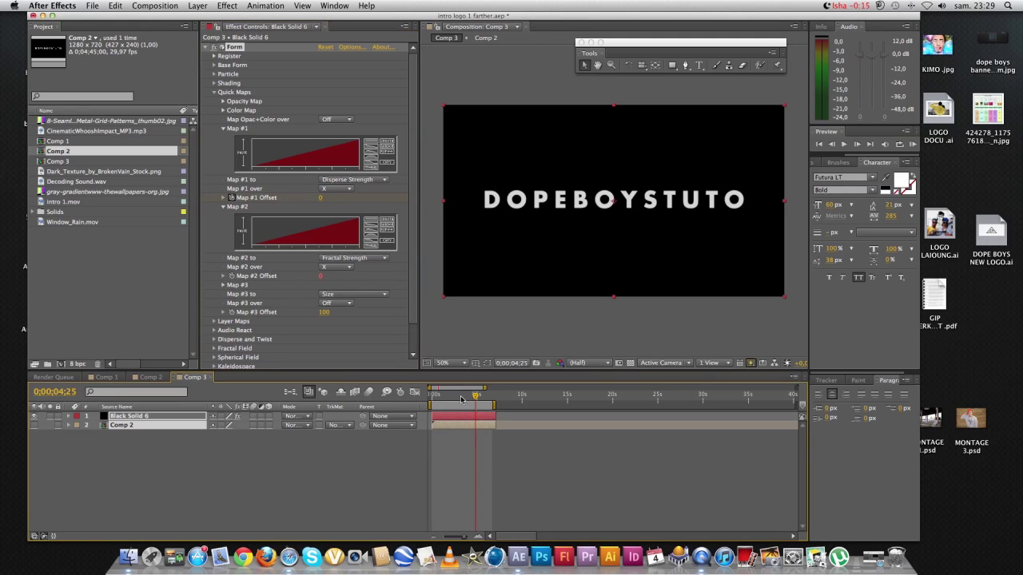
pyautogui.click(461, 396)
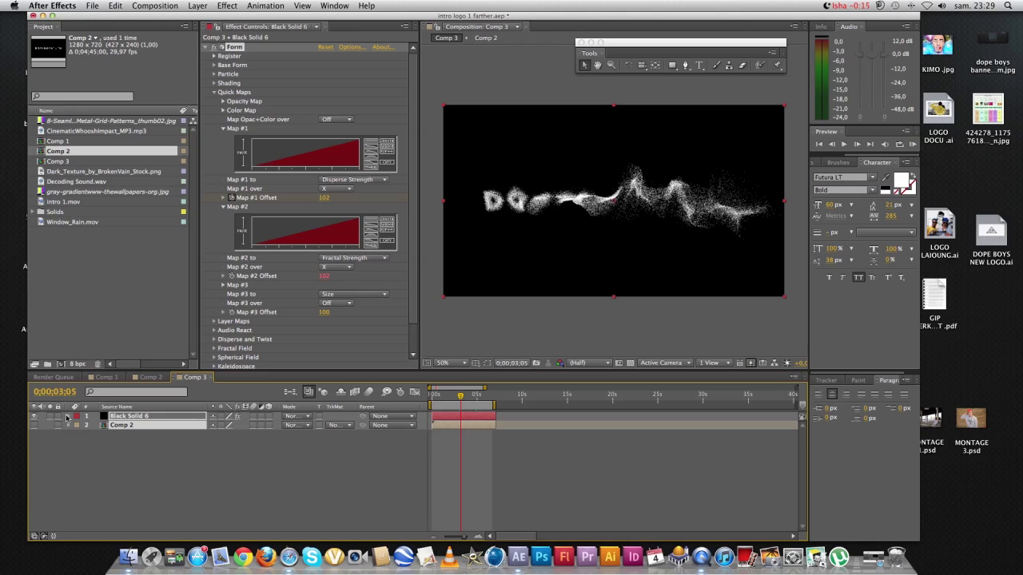
pyautogui.click(68, 416)
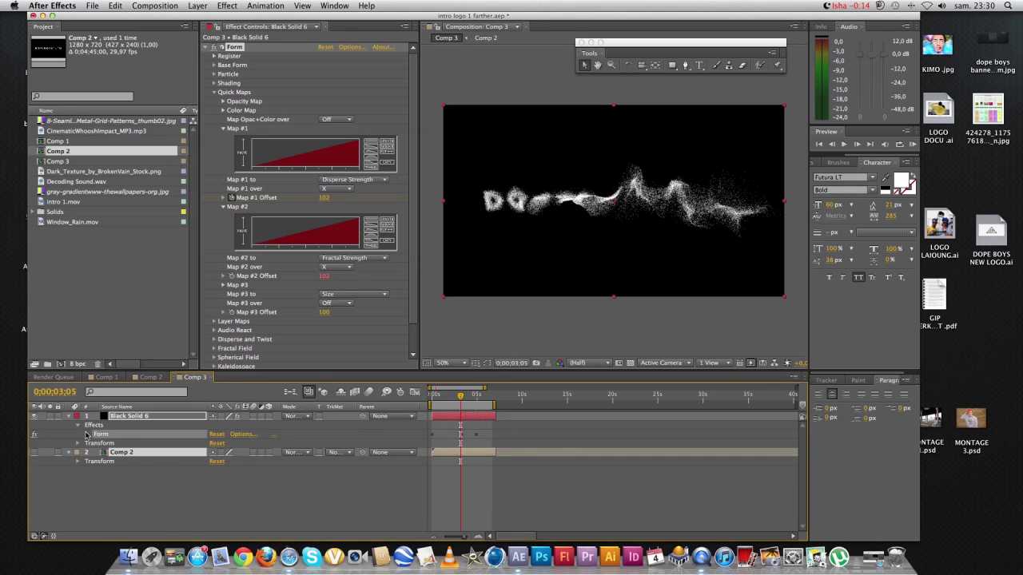
pyautogui.click(87, 434)
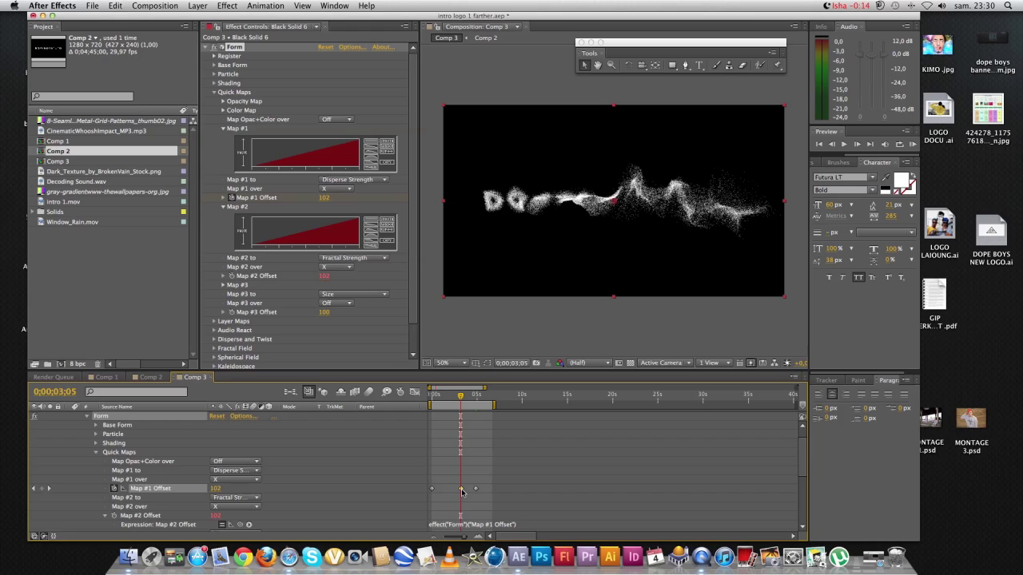
pyautogui.moveTo(475, 488); pyautogui.dragTo(463, 489)
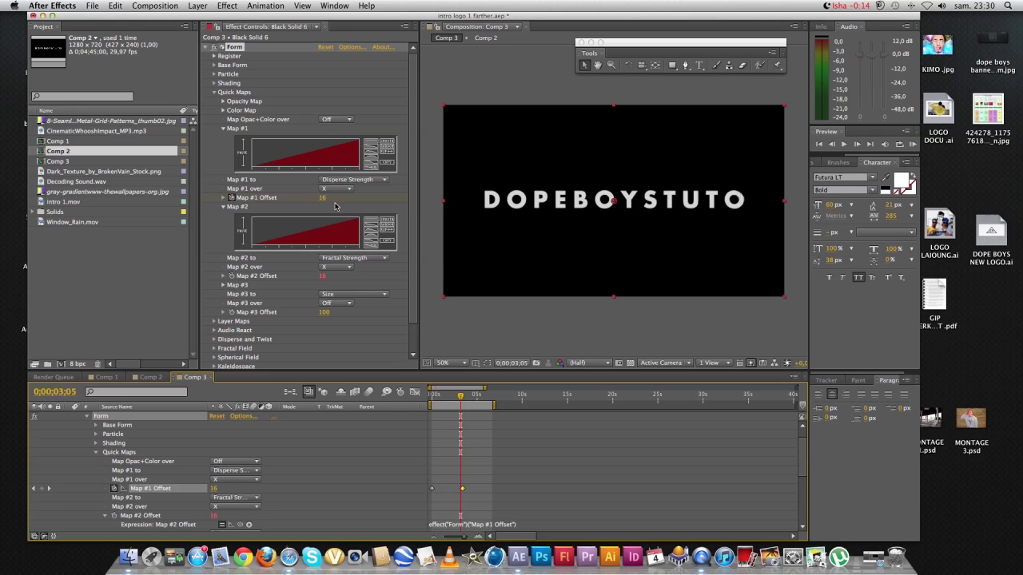
# Step: Scrub through the first three and a half seconds to examine how the particles assemble into the text
pyautogui.click(435, 261)
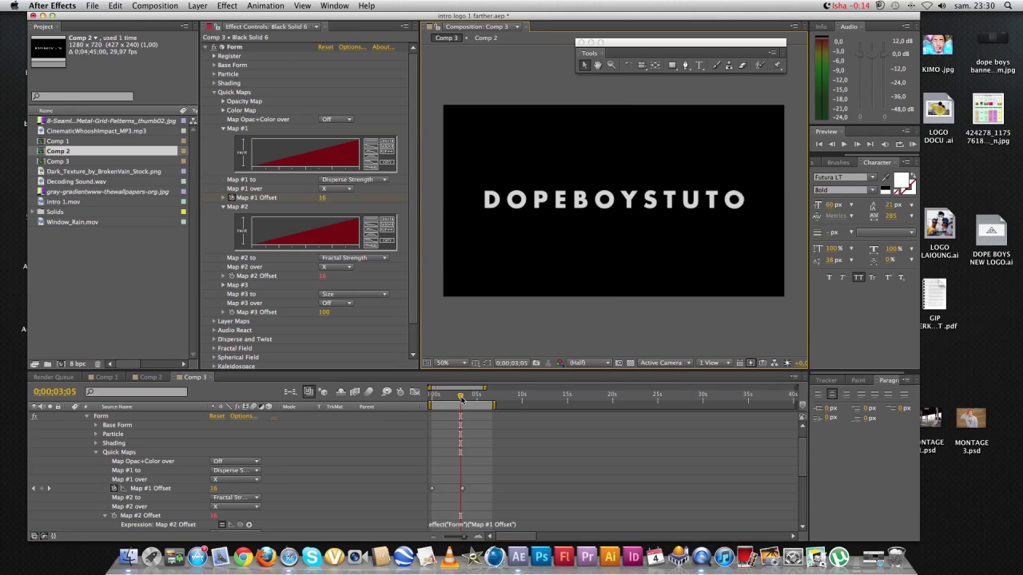
pyautogui.moveTo(461, 399); pyautogui.dragTo(396, 405)
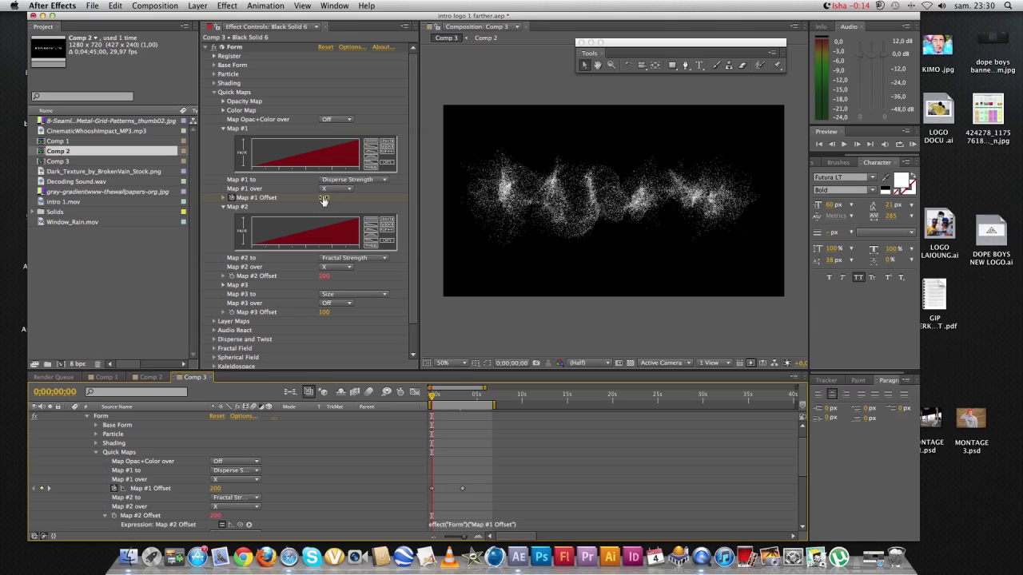
pyautogui.moveTo(470, 400); pyautogui.dragTo(462, 402)
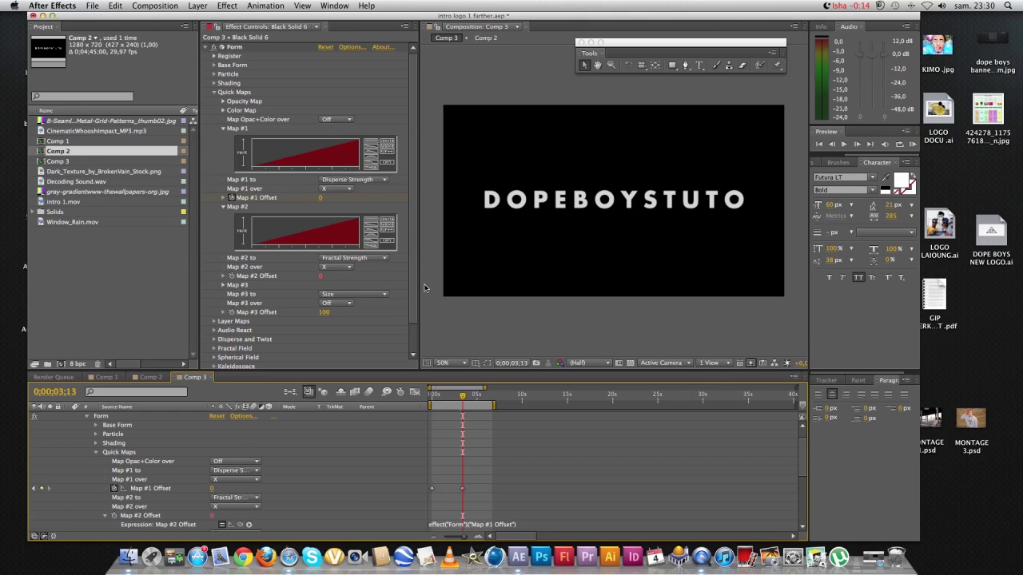
pyautogui.click(434, 397)
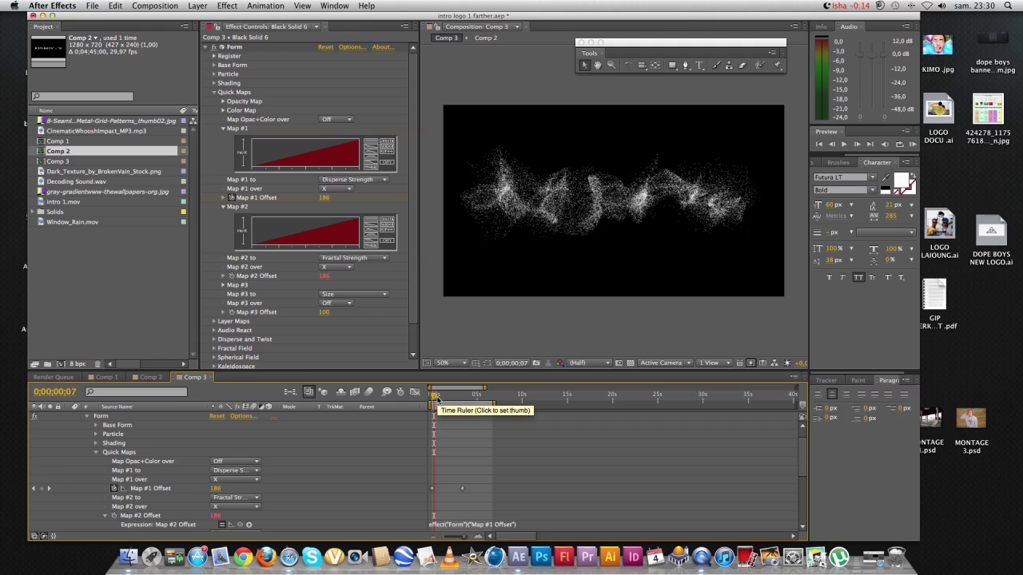
pyautogui.moveTo(436, 399)
pyautogui.mouseDown()
pyautogui.moveTo(466, 398)
pyautogui.moveTo(452, 398)
pyautogui.mouseUp()
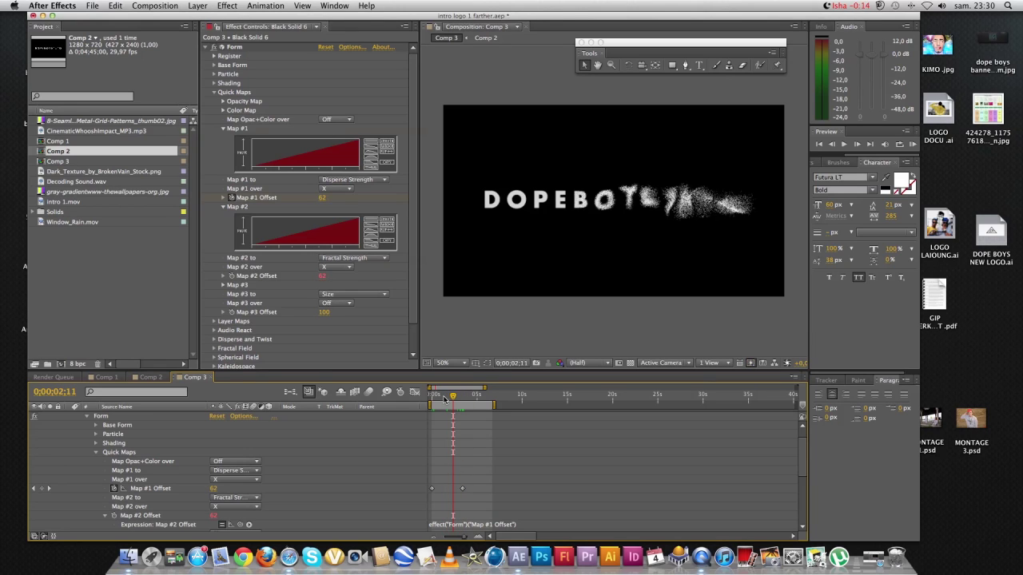
pyautogui.click(473, 339)
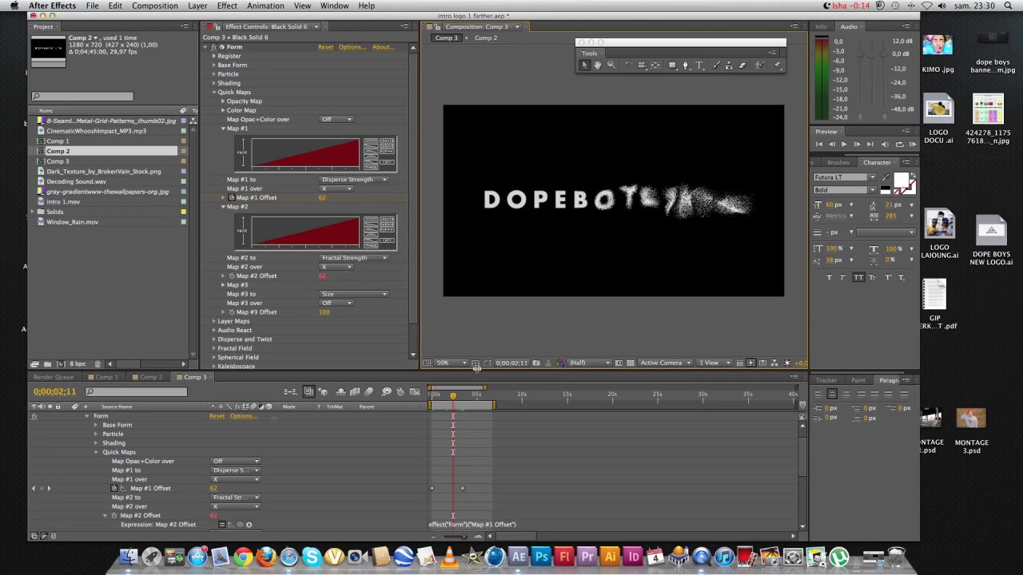
pyautogui.click(445, 397)
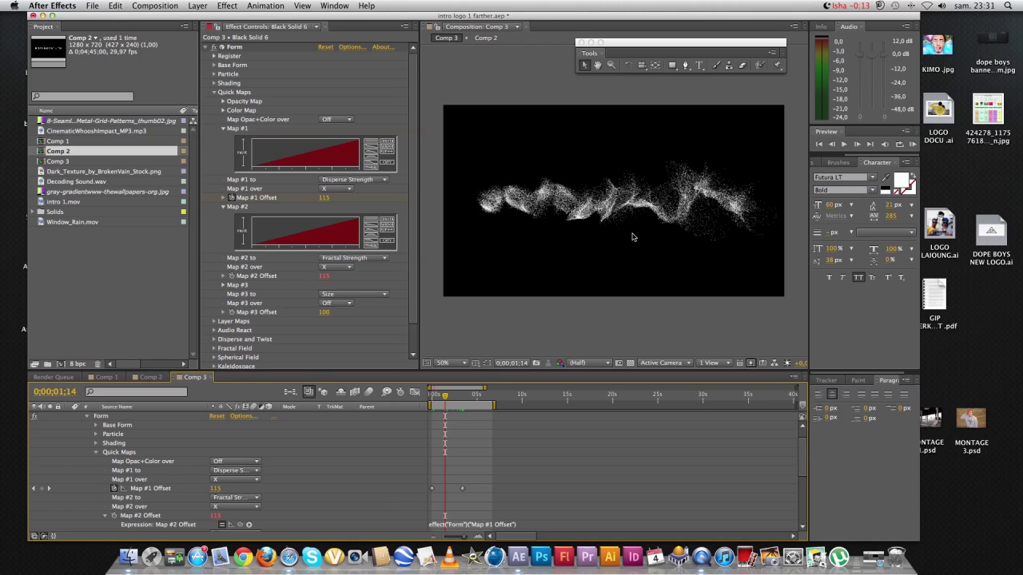
# Step: Give Quick Map #3 a linear descending curve and set the Map #3 Offset to 0
pyautogui.click(223, 285)
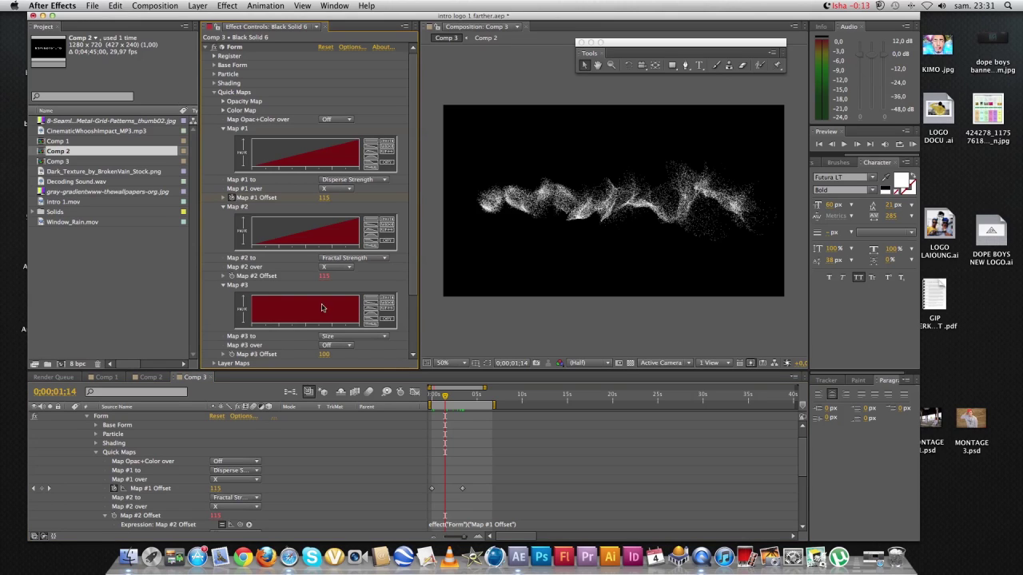
pyautogui.click(373, 306)
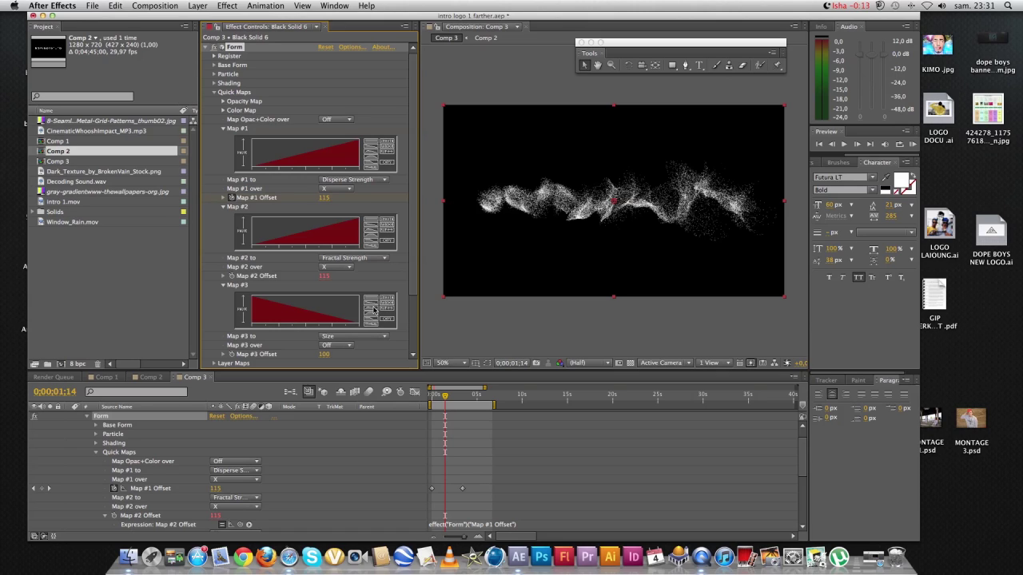
pyautogui.click(324, 354)
pyautogui.write('200')
pyautogui.write('0')
# Step: Enable keyframing on Map #3 Offset and replace the keyframe at 0;00;01;05 with one at time zero
pyautogui.moveTo(444, 397); pyautogui.dragTo(442, 397)
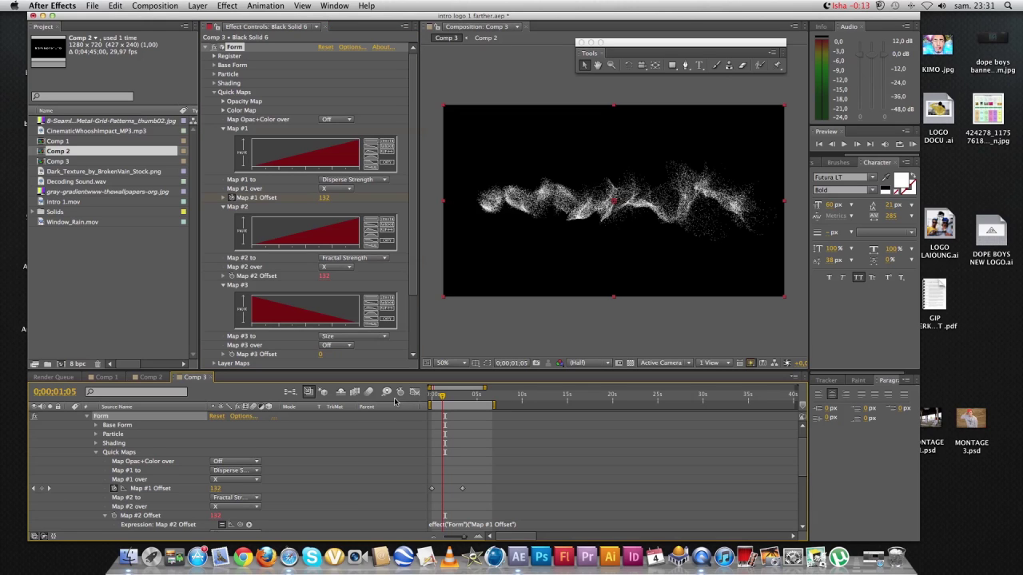
pyautogui.click(233, 354)
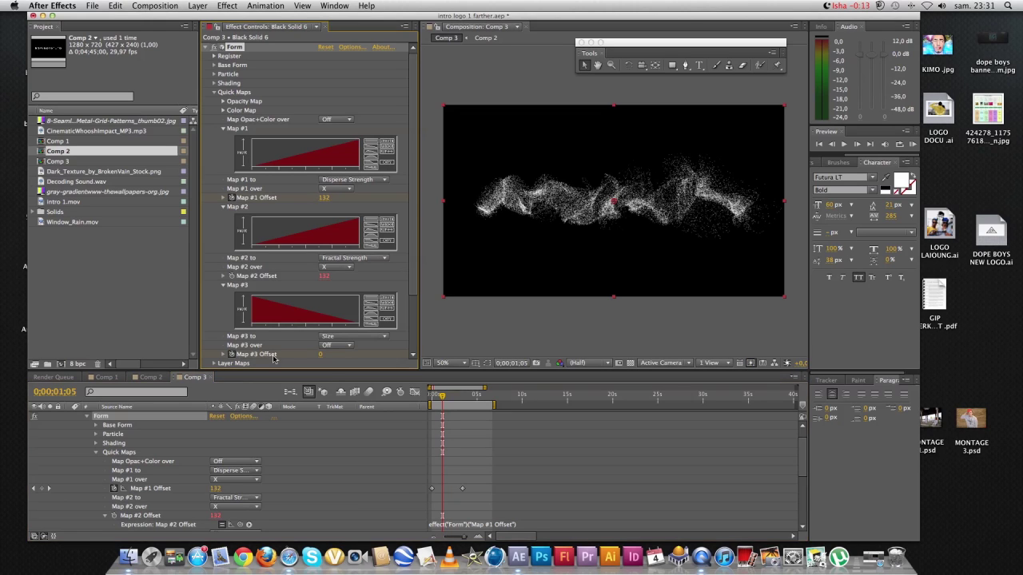
pyautogui.moveTo(438, 398); pyautogui.dragTo(432, 398)
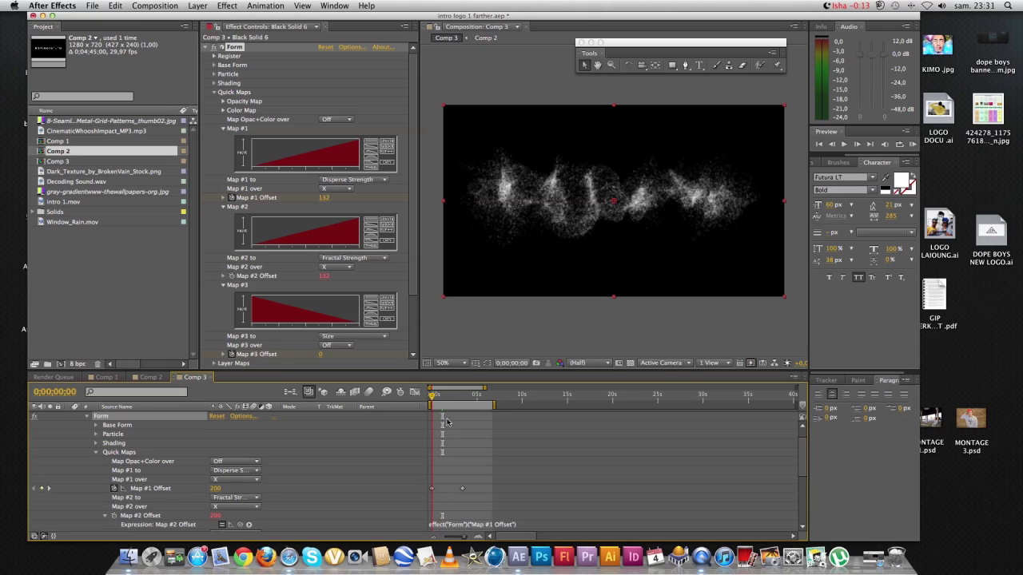
pyautogui.scroll(-1, 435, 438)
pyautogui.moveTo(443, 527); pyautogui.dragTo(439, 525)
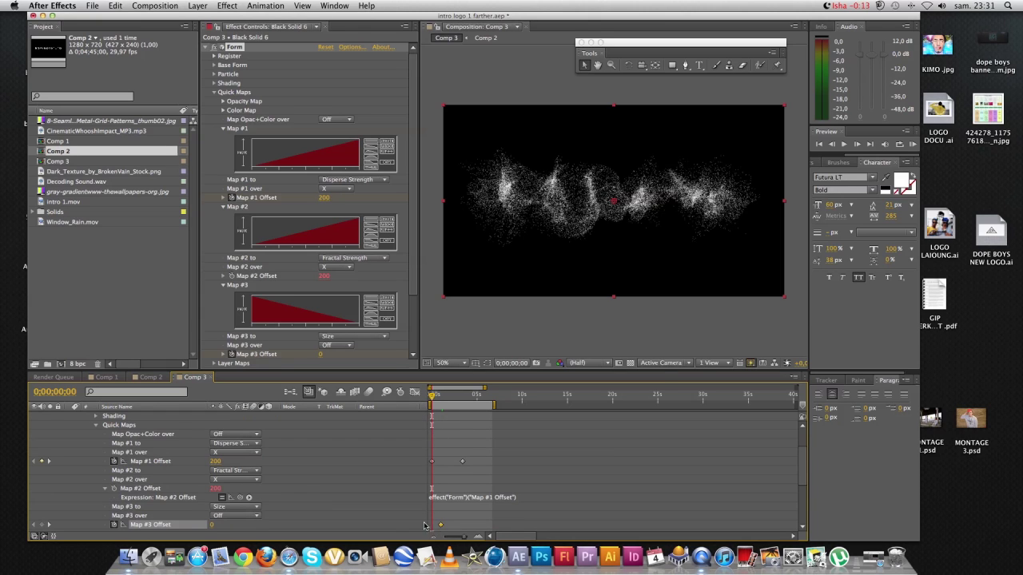
pyautogui.scroll(-2, 438, 524)
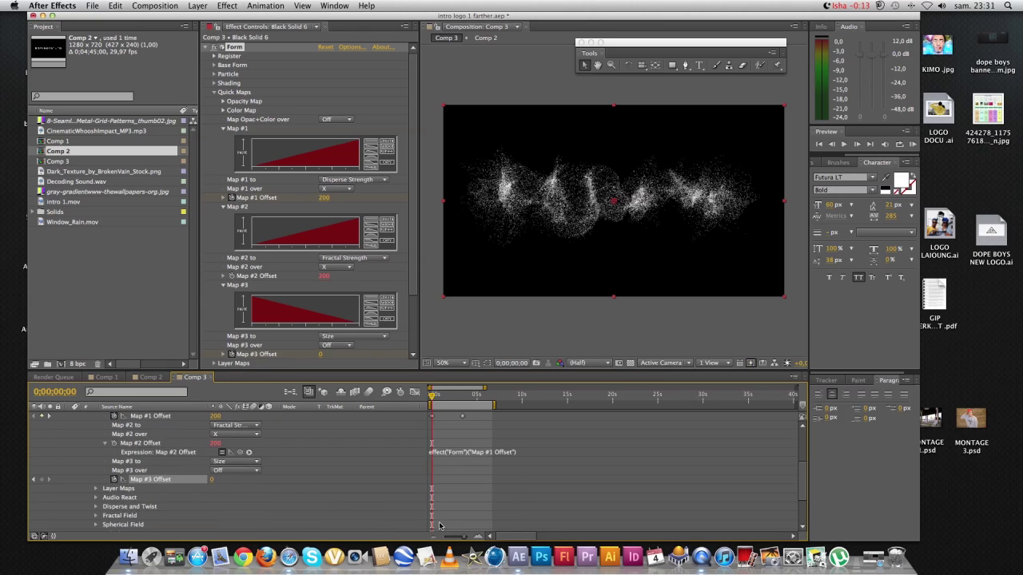
pyautogui.scroll(2, 438, 524)
pyautogui.scroll(-5, 437, 523)
pyautogui.scroll(5, 436, 524)
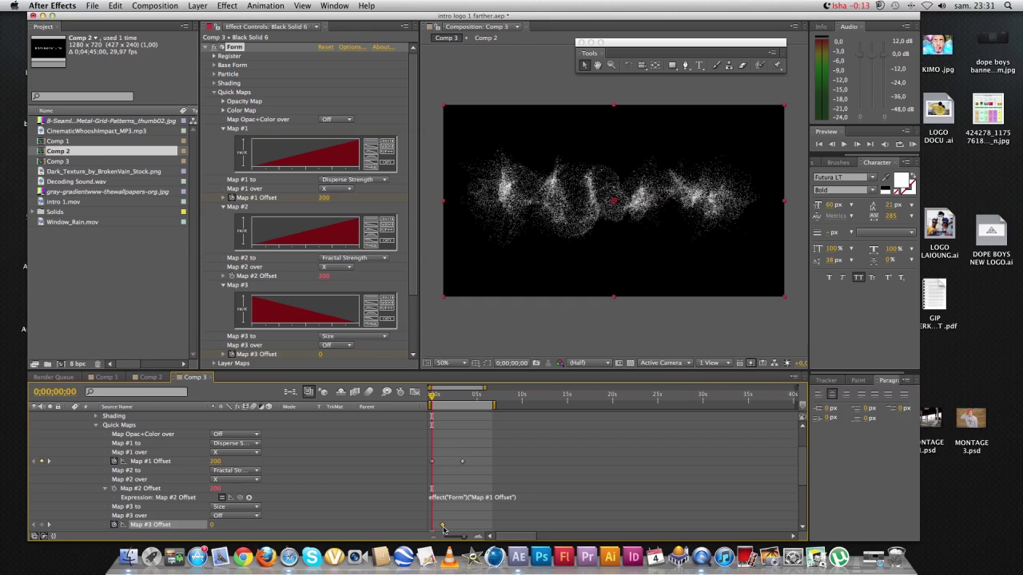
pyautogui.press('Delete')
pyautogui.click(231, 354)
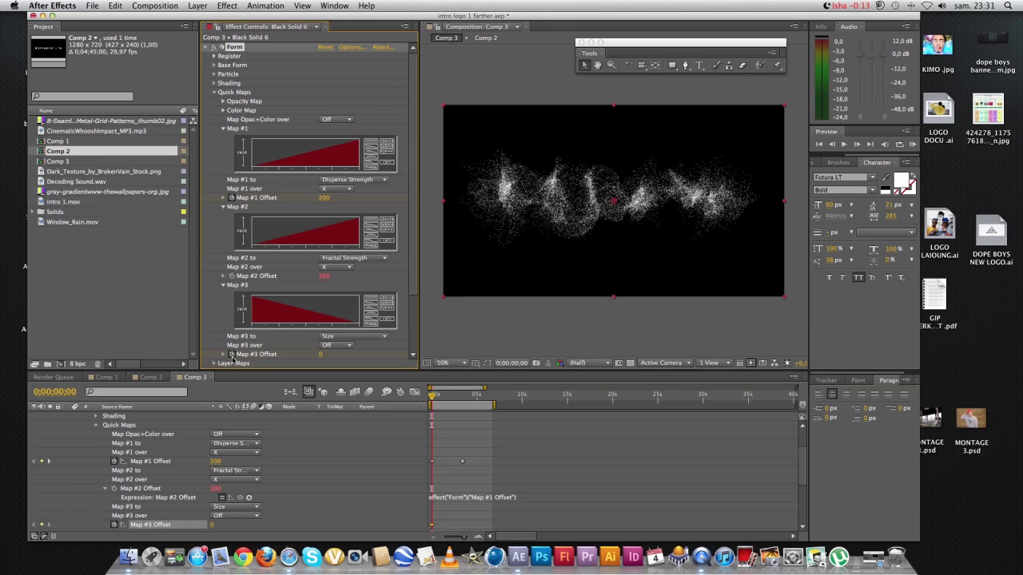
# Step: Keyframe the Map #3 Offset at 200 at 0;00;03;13, aligned with the last Map #1 Offset keyframe
pyautogui.click(468, 399)
pyautogui.moveTo(465, 400); pyautogui.dragTo(464, 401)
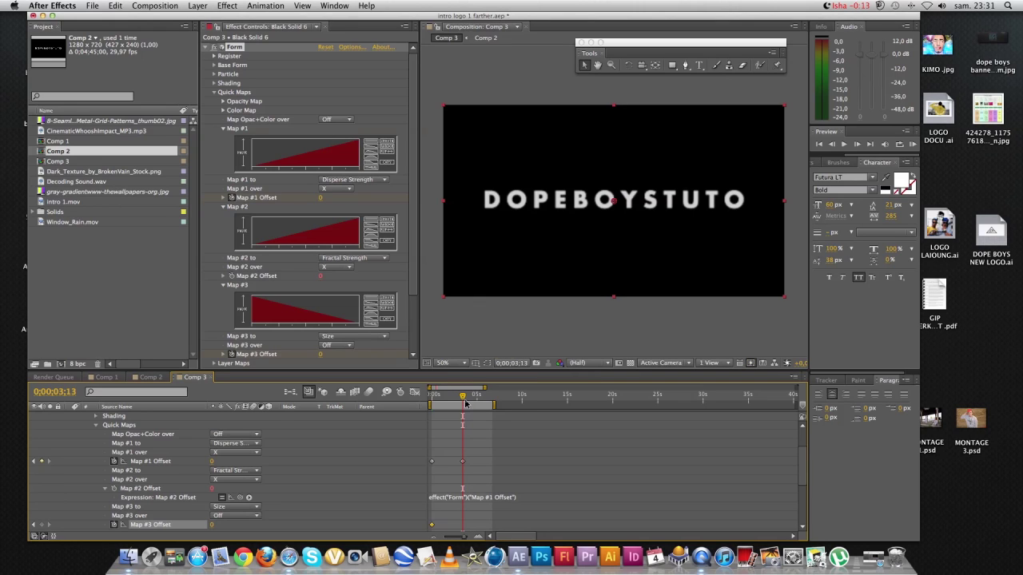
pyautogui.click(321, 354)
pyautogui.write('20')
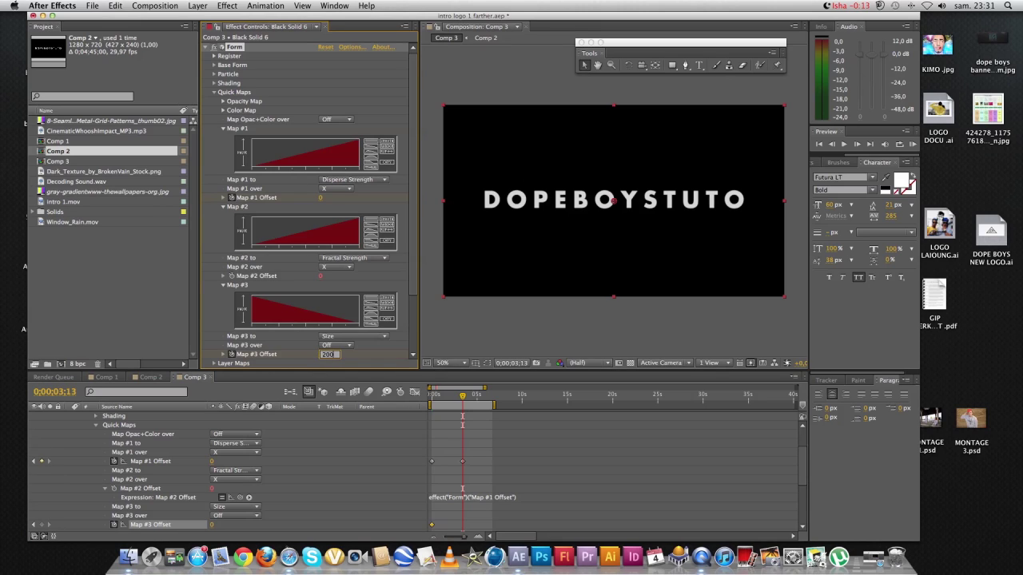
pyautogui.write('0')
pyautogui.press('Return')
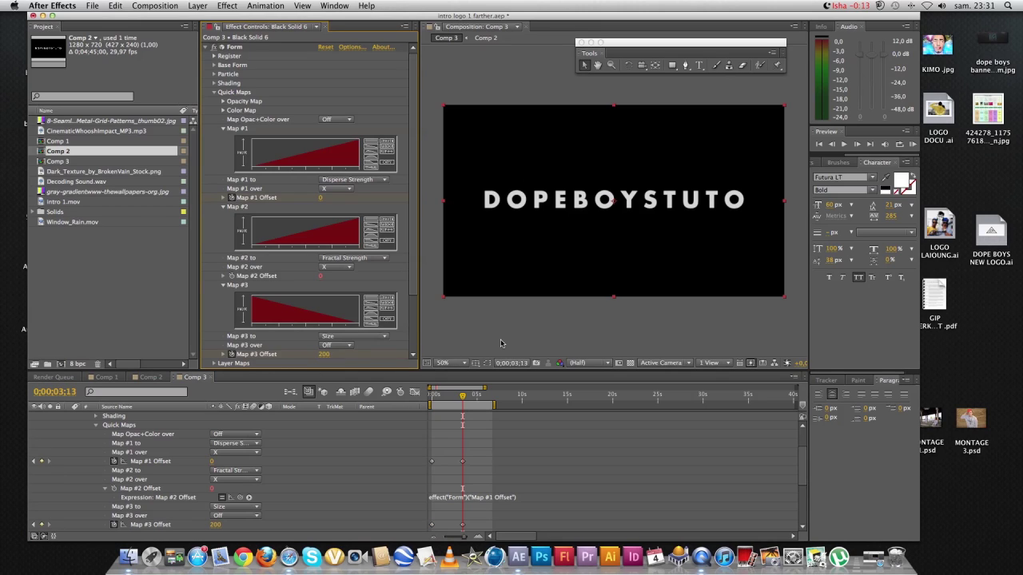
# Step: Map Quick Map #3 to Opacity over X and scrub back to time zero to preview the particle reveal
pyautogui.click(342, 340)
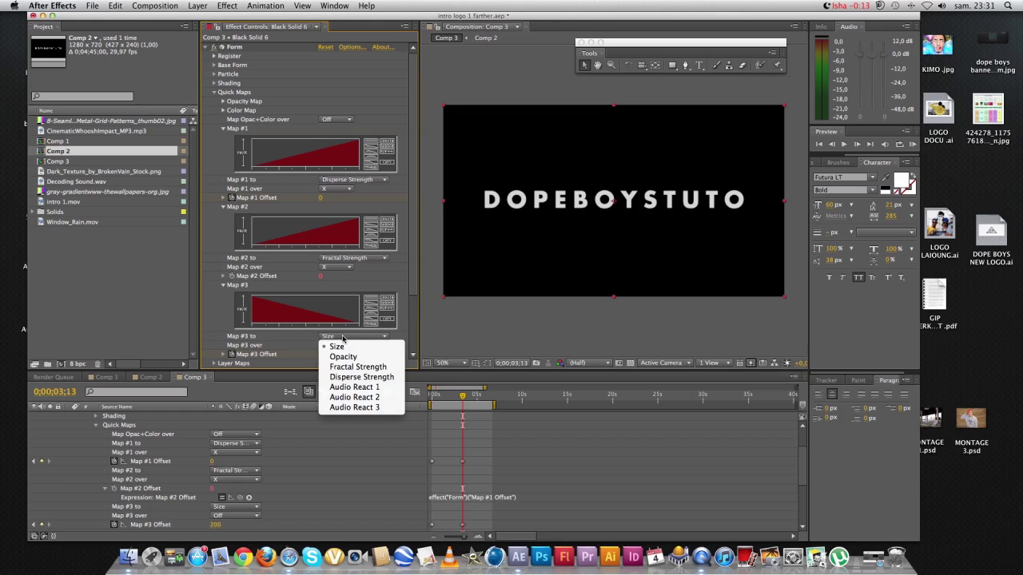
pyautogui.click(346, 346)
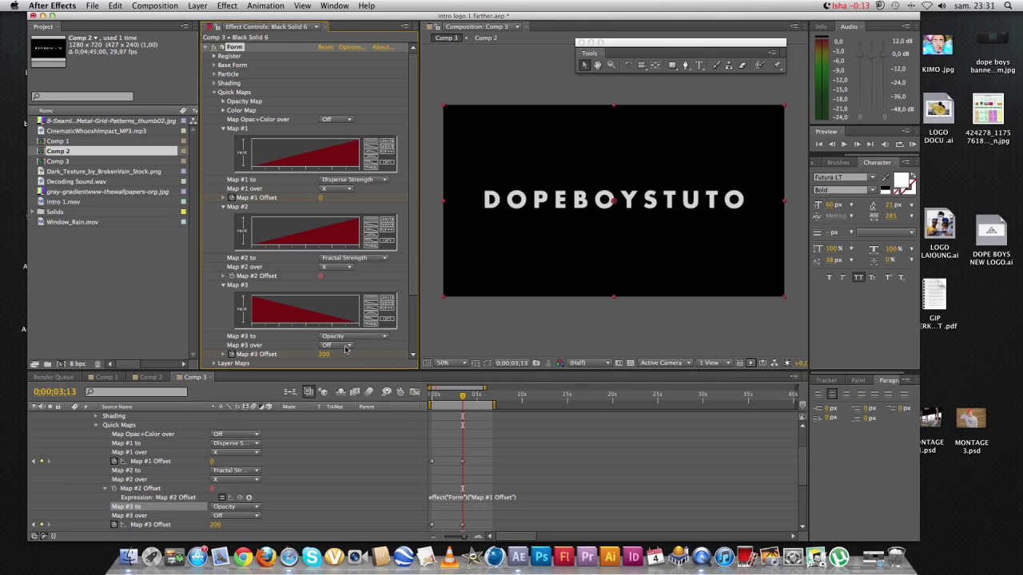
pyautogui.click(346, 346)
pyautogui.click(344, 366)
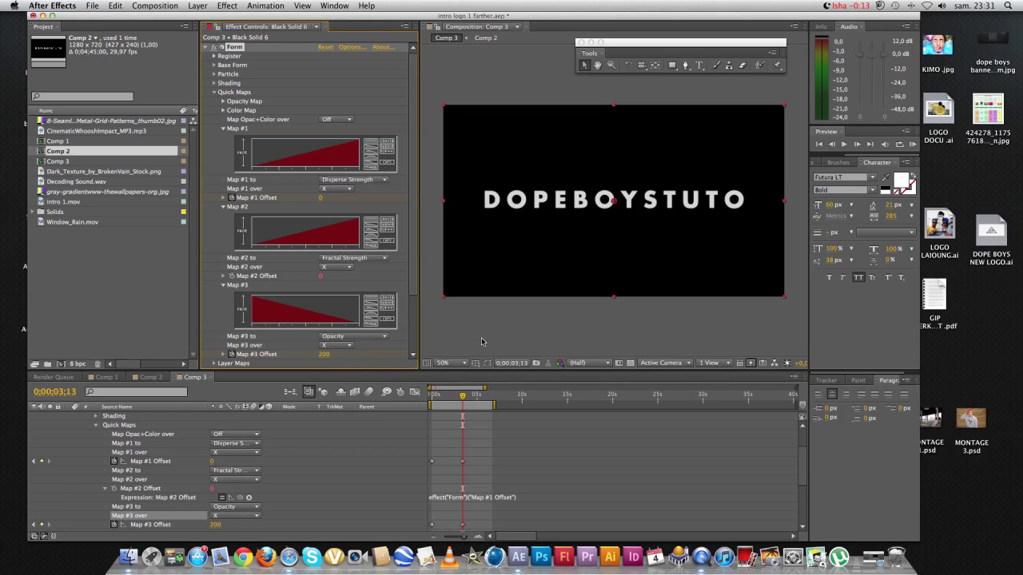
pyautogui.click(509, 334)
pyautogui.moveTo(446, 399)
pyautogui.mouseDown()
pyautogui.moveTo(434, 402)
pyautogui.moveTo(457, 400)
pyautogui.moveTo(441, 398)
pyautogui.mouseUp()
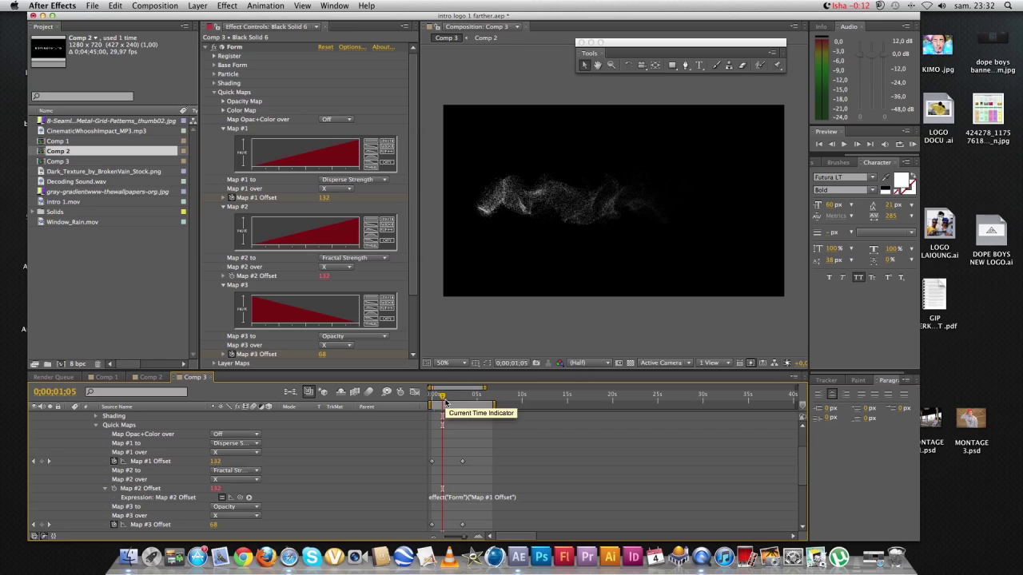
pyautogui.moveTo(442, 397); pyautogui.dragTo(412, 402)
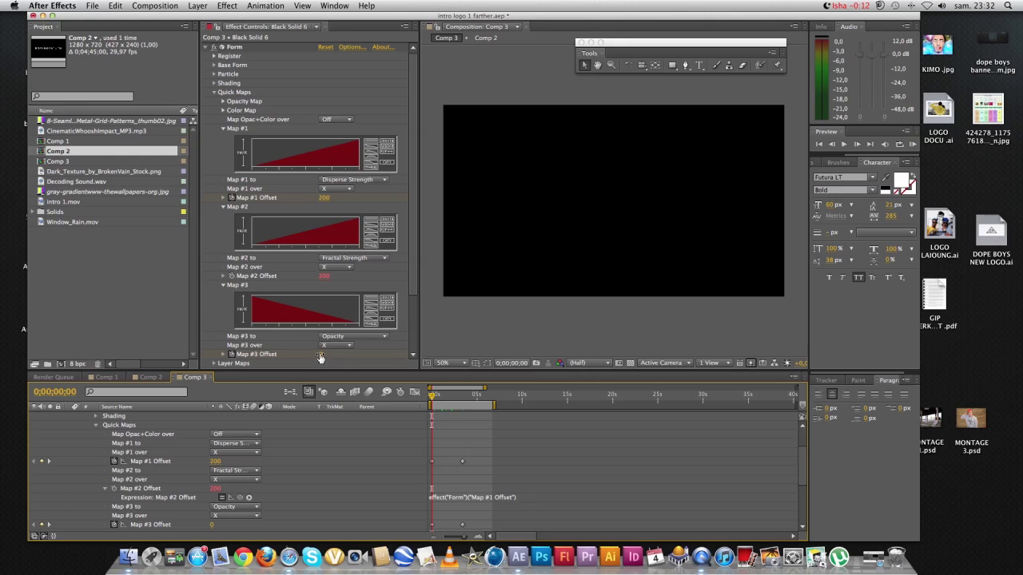
# Step: Scrub from time zero to 0;00;03;13 to check the text reveal, keeping Quick Map #3 assigned to Opacity
pyautogui.moveTo(430, 397); pyautogui.dragTo(461, 401)
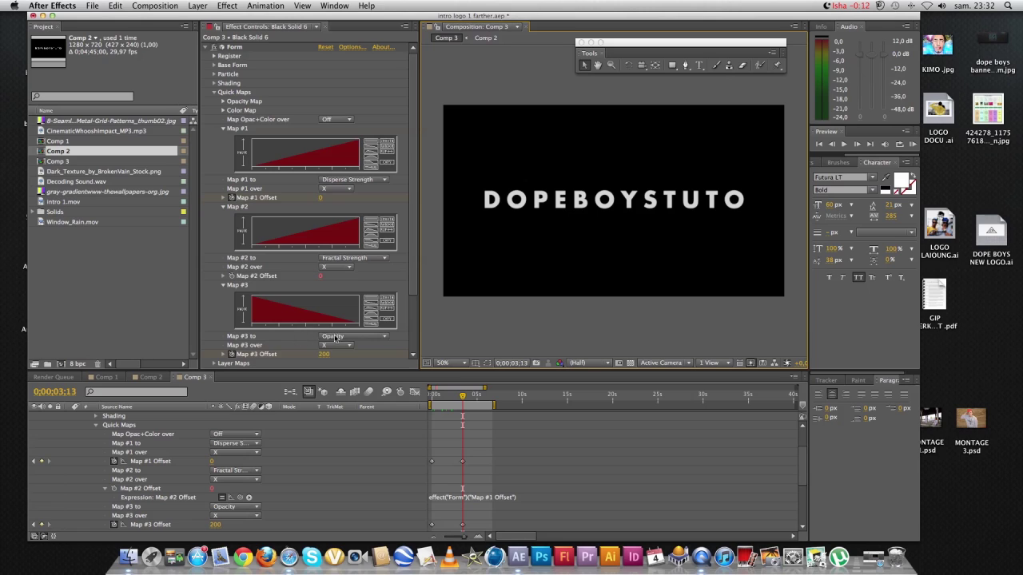
pyautogui.click(370, 340)
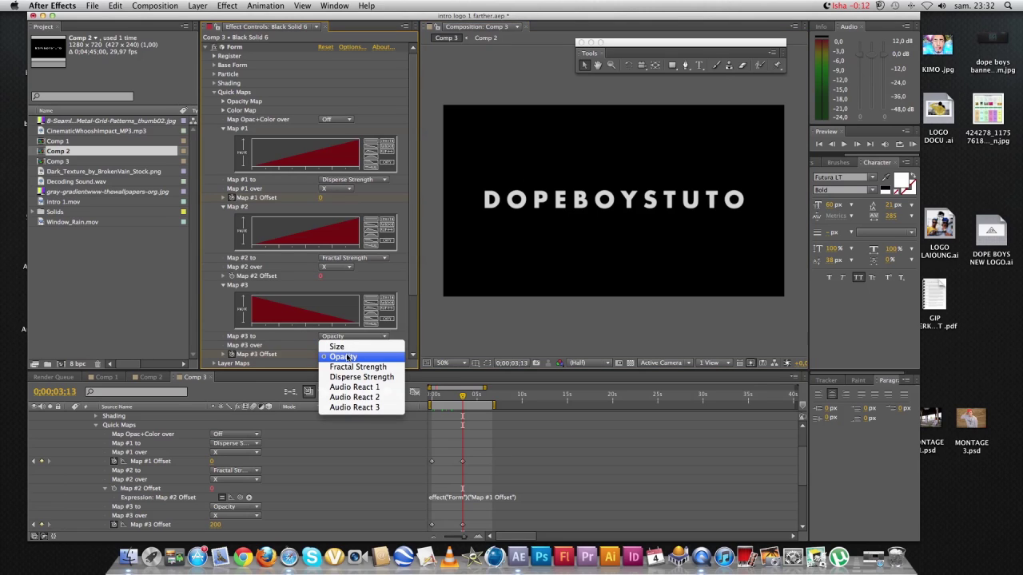
pyautogui.click(346, 358)
pyautogui.click(485, 328)
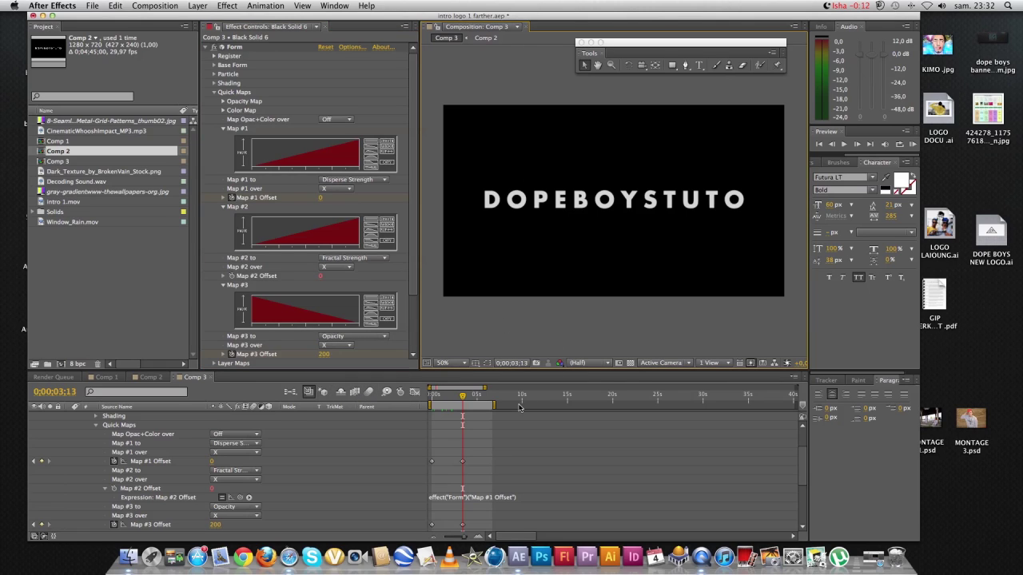
# Step: Collapse the Black Solid 6 layer's properties and start a RAM preview of Comp 3
pyautogui.scroll(-3, 432, 425)
pyautogui.scroll(10, 221, 493)
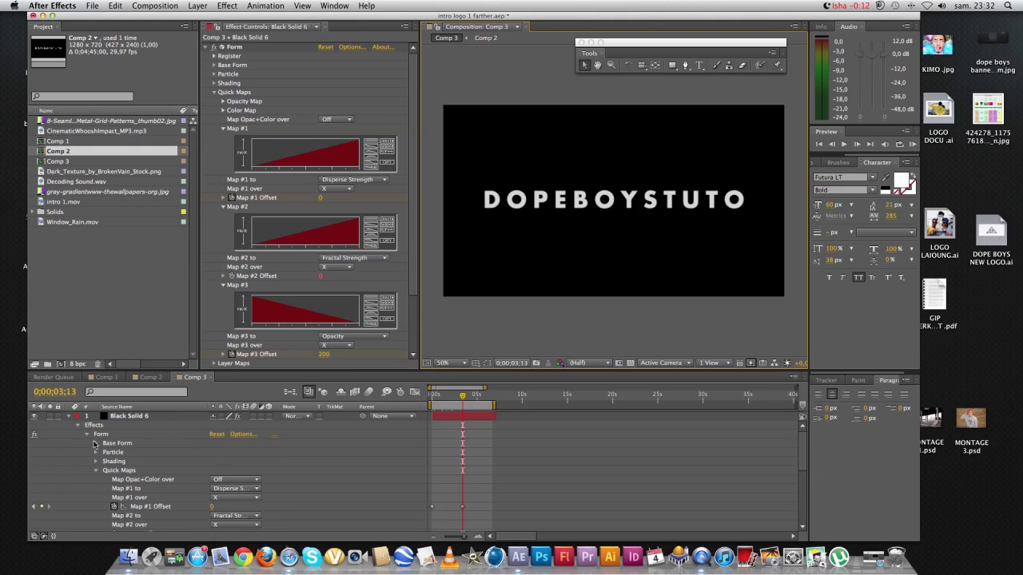
pyautogui.click(70, 417)
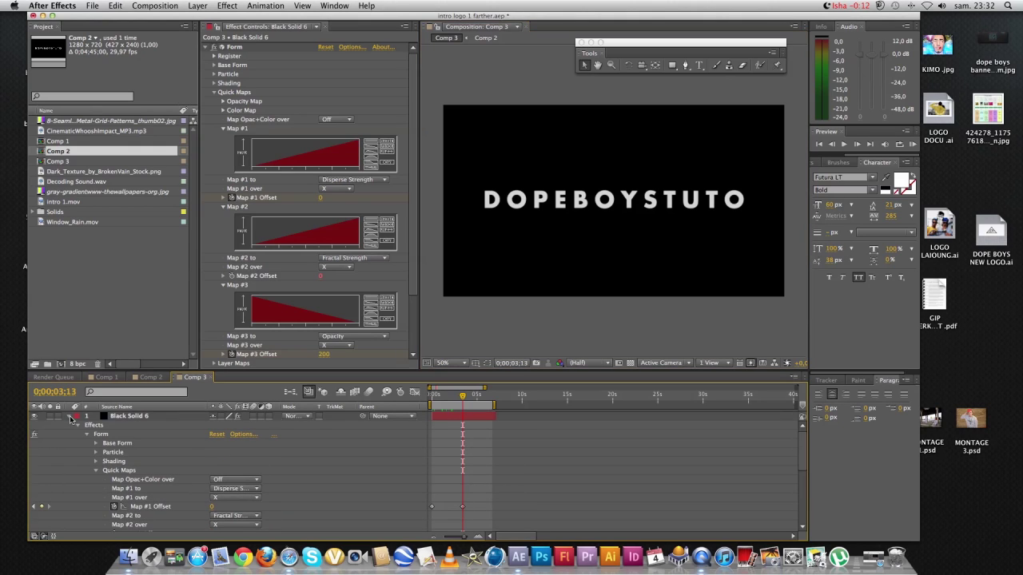
pyautogui.click(612, 336)
pyautogui.click(911, 144)
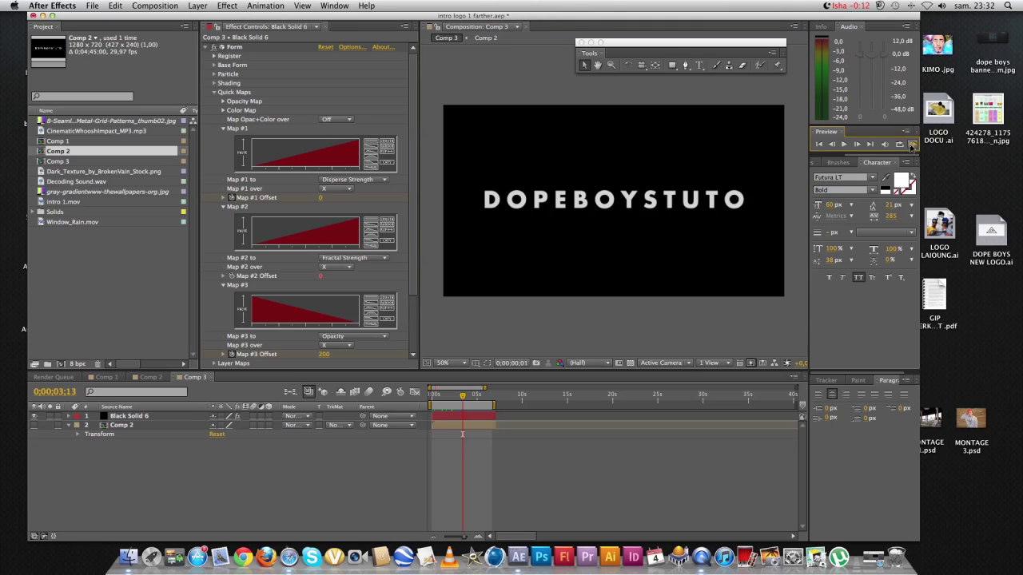